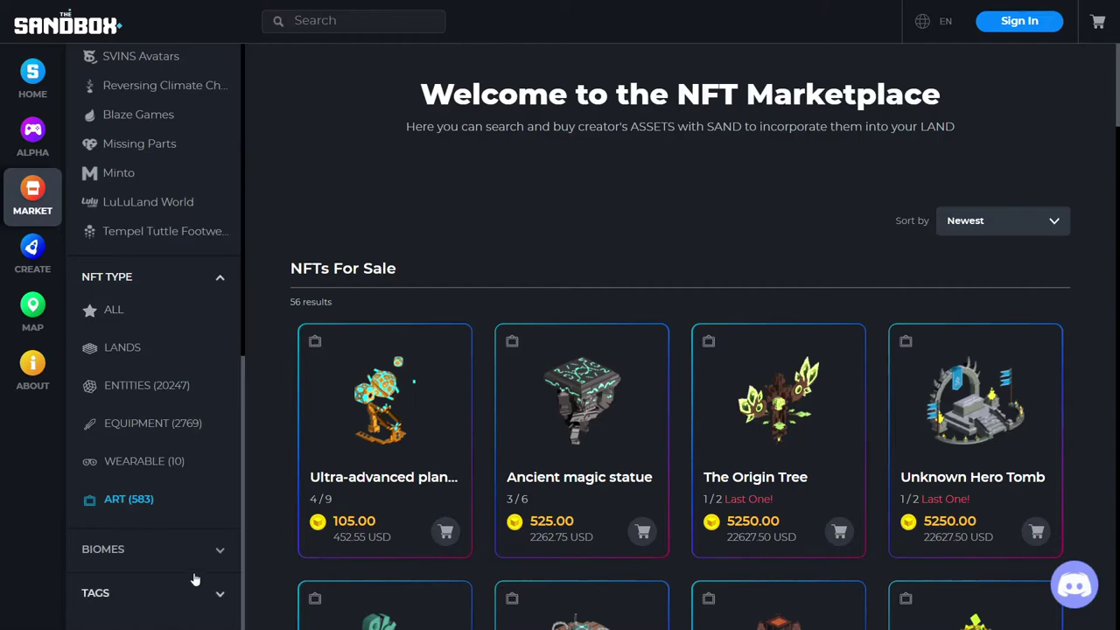
# Step: Expand the Biomes filter and review the available biome options and featured NFT collections
pyautogui.click(220, 550)
pyautogui.scroll(-3, 213, 528)
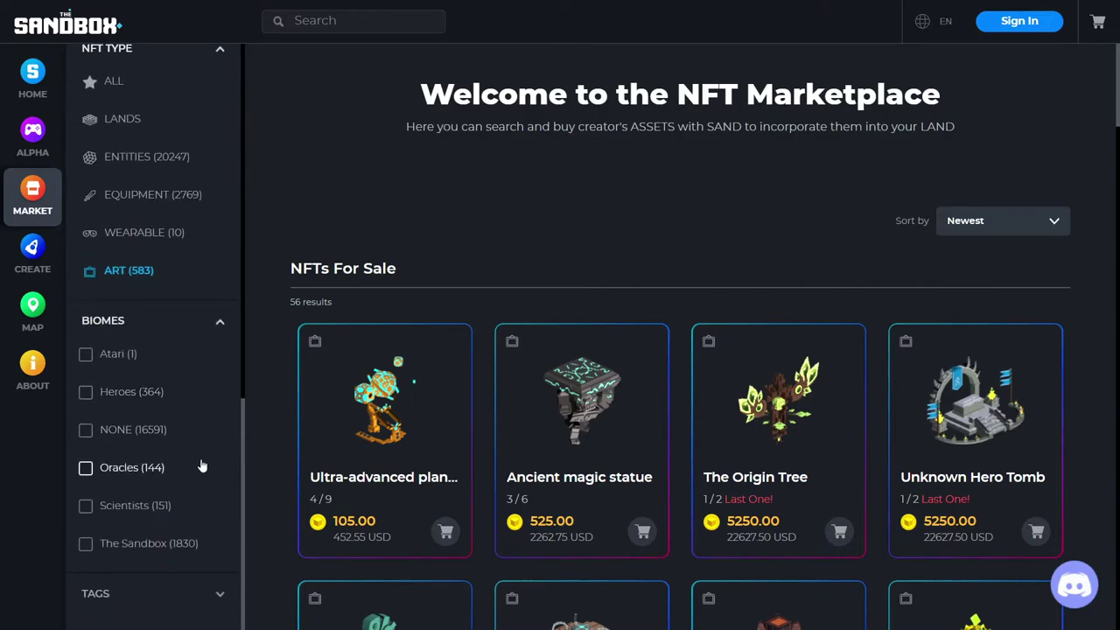
pyautogui.scroll(10, 200, 473)
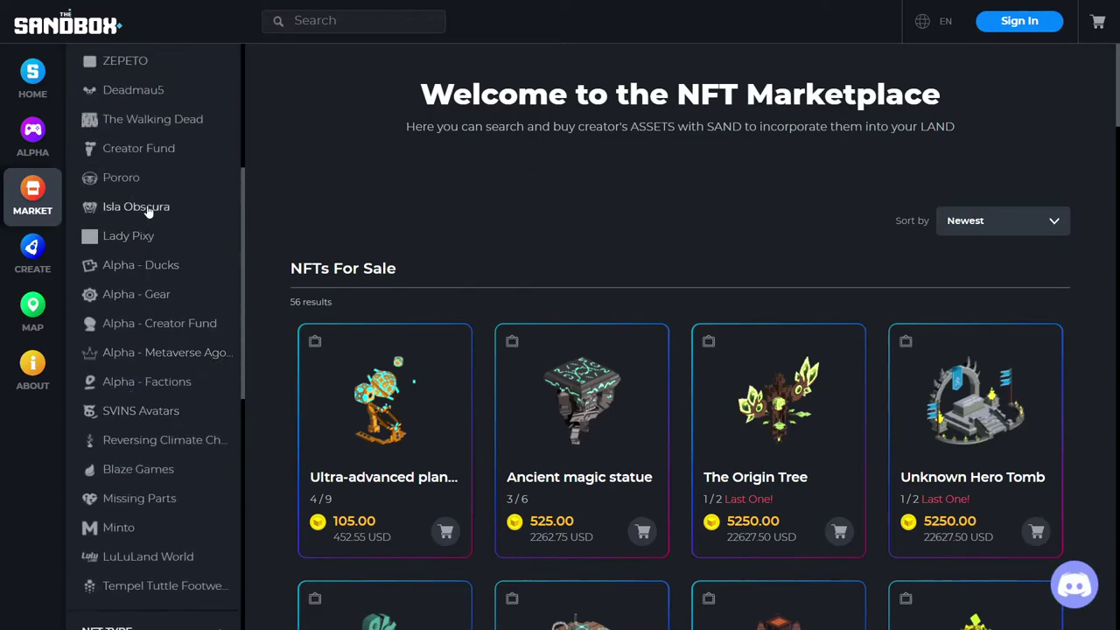
pyautogui.scroll(3, 143, 167)
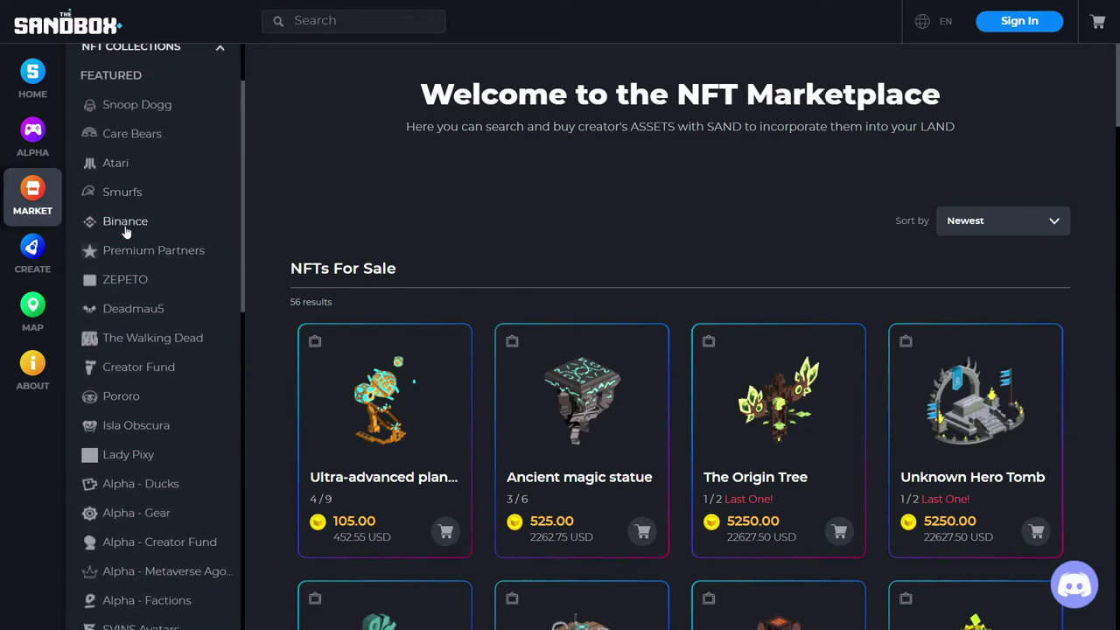
# Step: Open the Binance collection and look through its Legendary and Rare entities and equipment
pyautogui.click(127, 221)
pyautogui.scroll(-3, 517, 407)
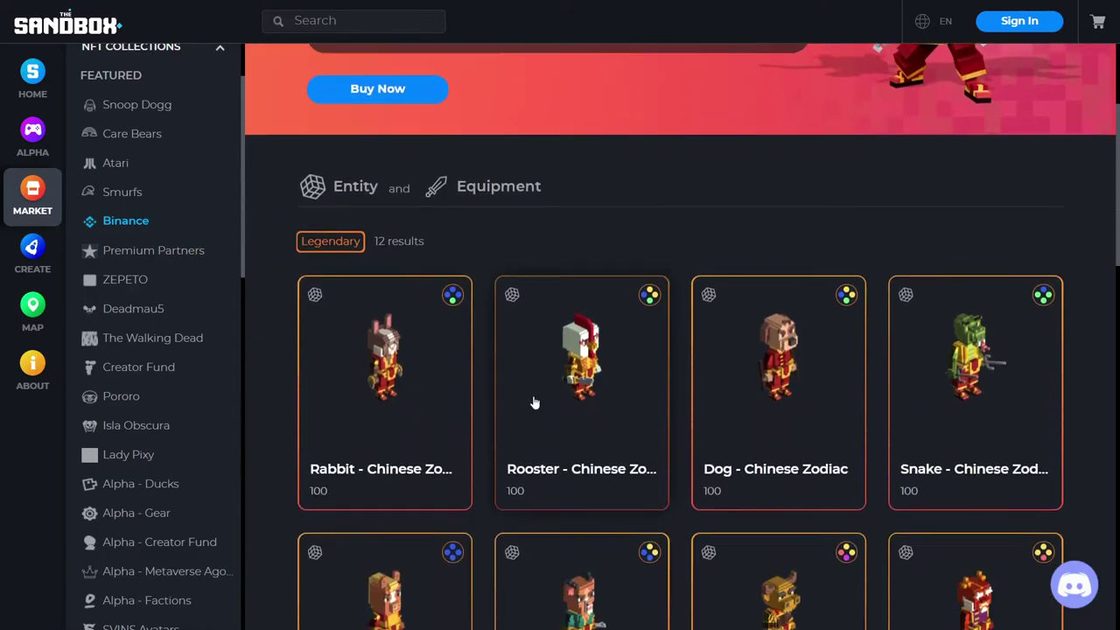
pyautogui.scroll(-1, 525, 394)
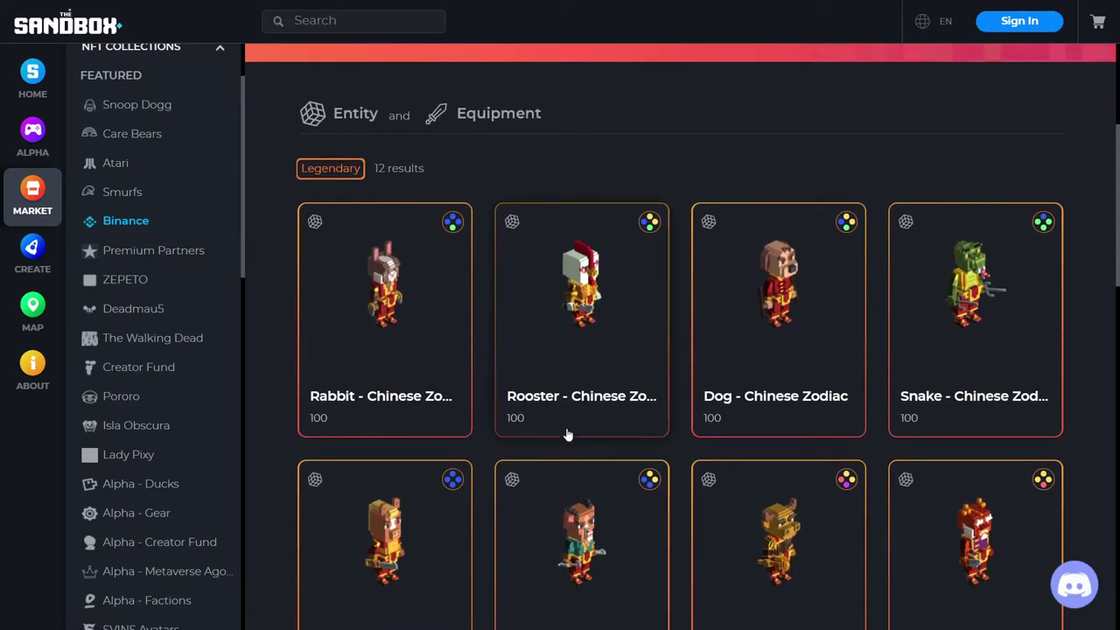
pyautogui.scroll(-1, 814, 393)
pyautogui.scroll(-1, 847, 383)
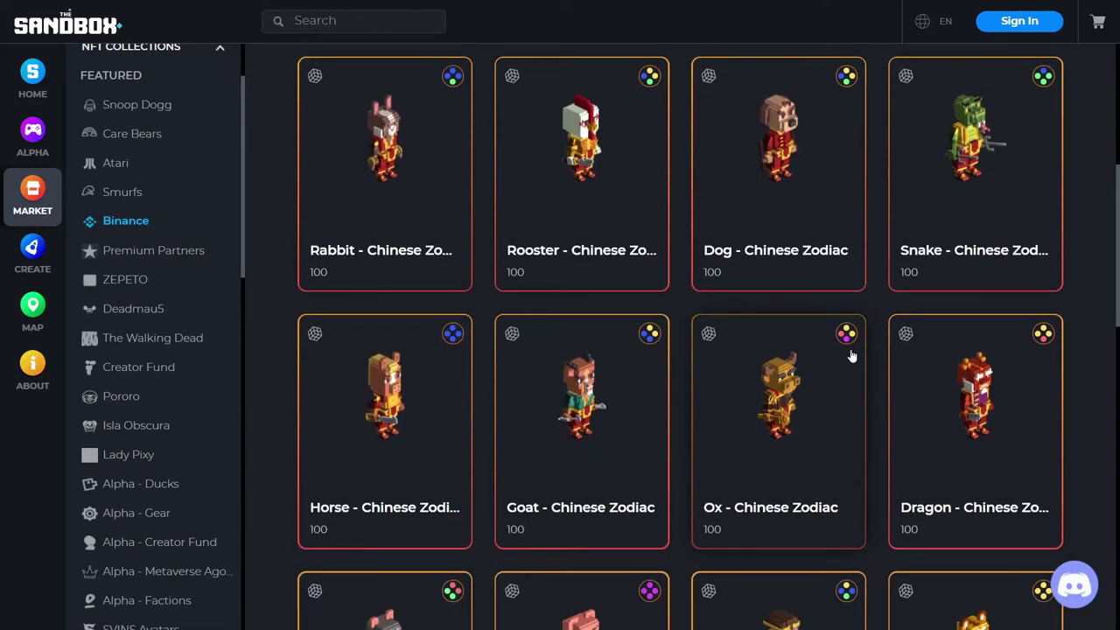
pyautogui.scroll(-4, 856, 347)
pyautogui.scroll(-3, 853, 350)
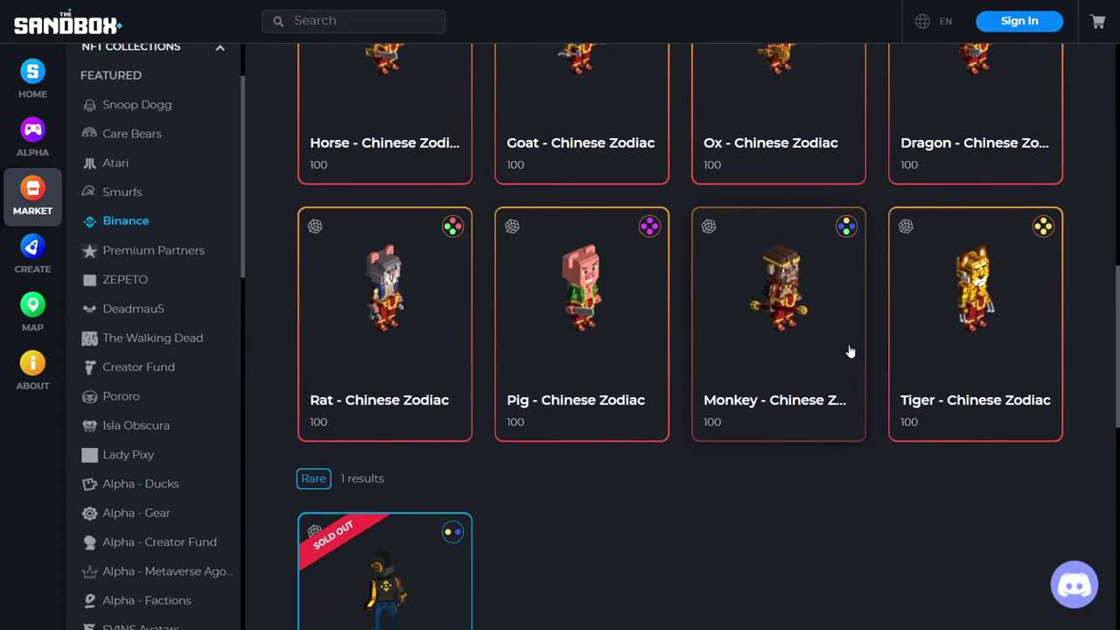
pyautogui.scroll(-2, 432, 481)
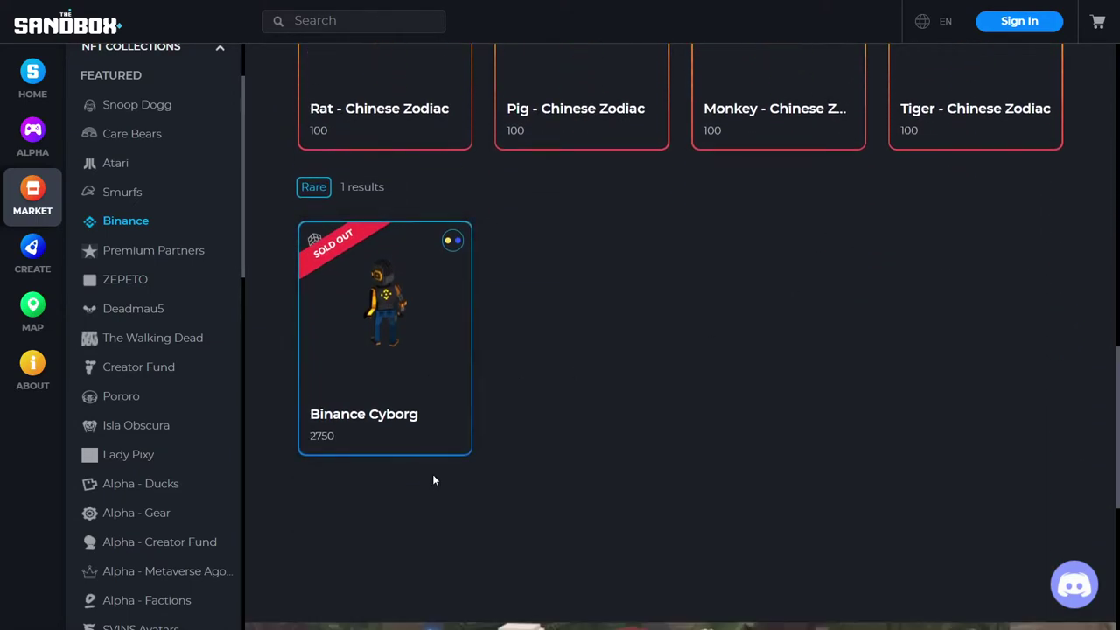
# Step: Open the Binance Cyborg asset and examine its 3D model from several sides along with its attributes, creator and asset-creation notes
pyautogui.click(390, 324)
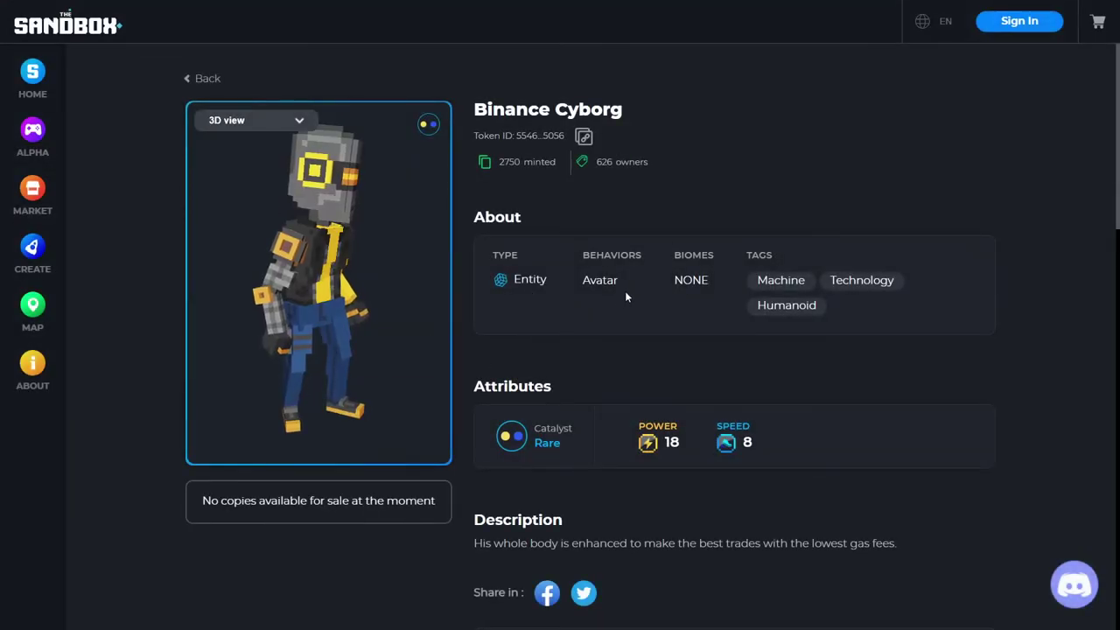
pyautogui.moveTo(218, 230); pyautogui.dragTo(413, 320)
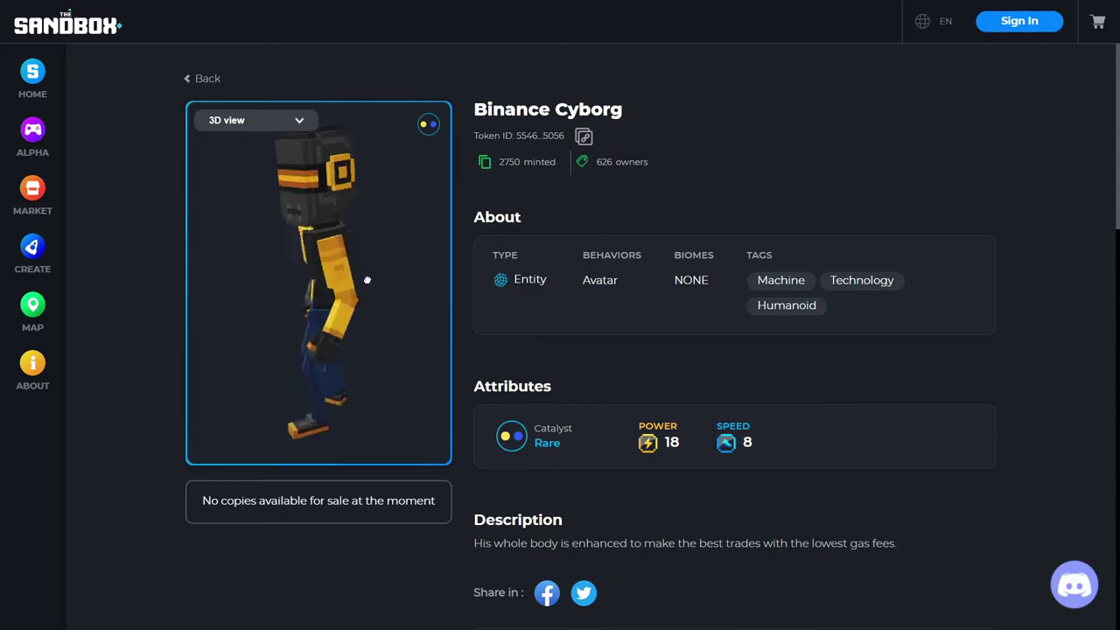
pyautogui.scroll(-5, 629, 433)
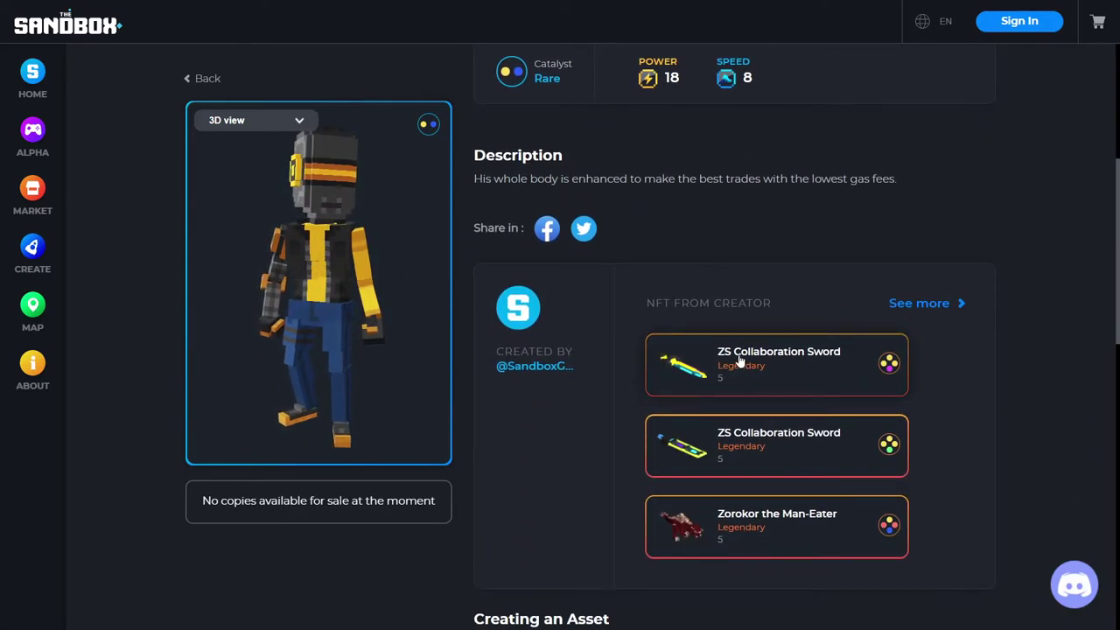
pyautogui.scroll(-1, 710, 336)
pyautogui.scroll(-3, 745, 312)
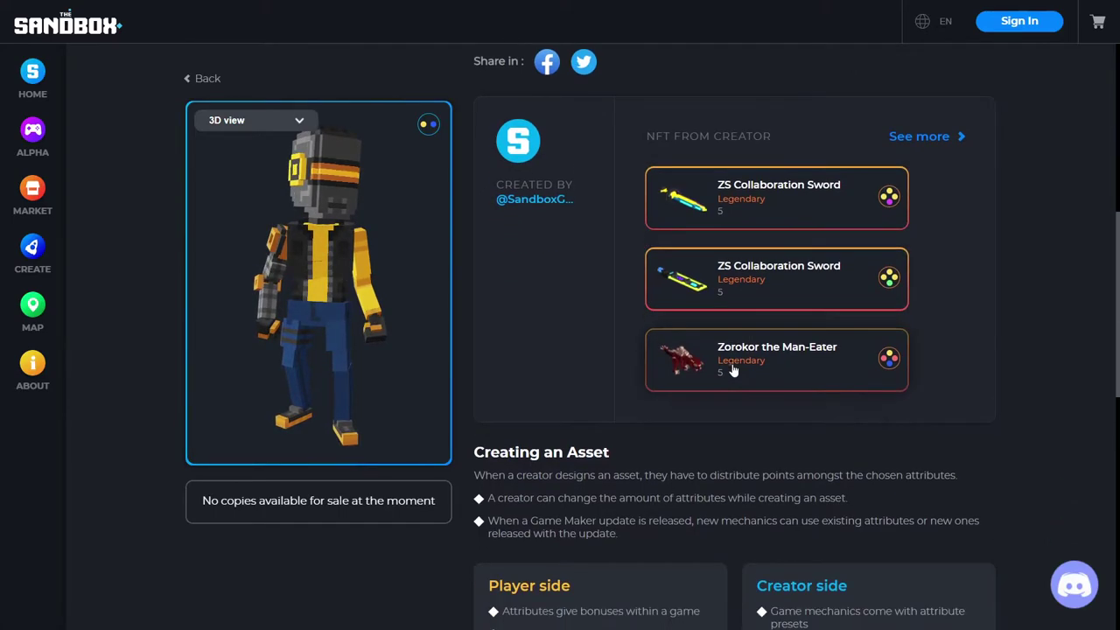
pyautogui.scroll(-3, 749, 251)
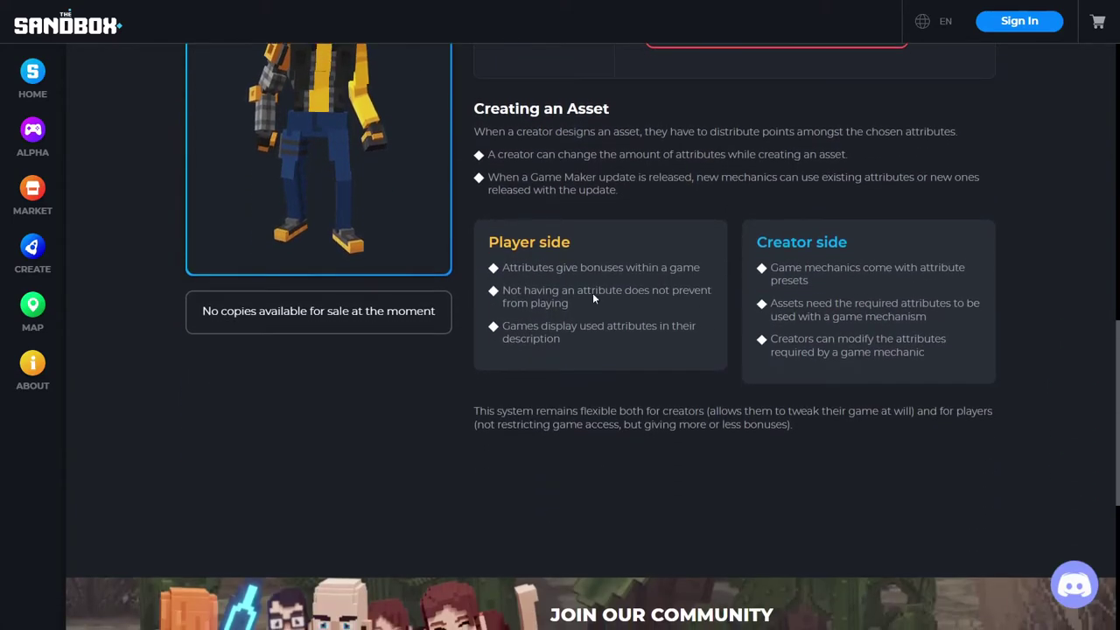
pyautogui.scroll(-3, 578, 302)
pyautogui.scroll(8, 572, 301)
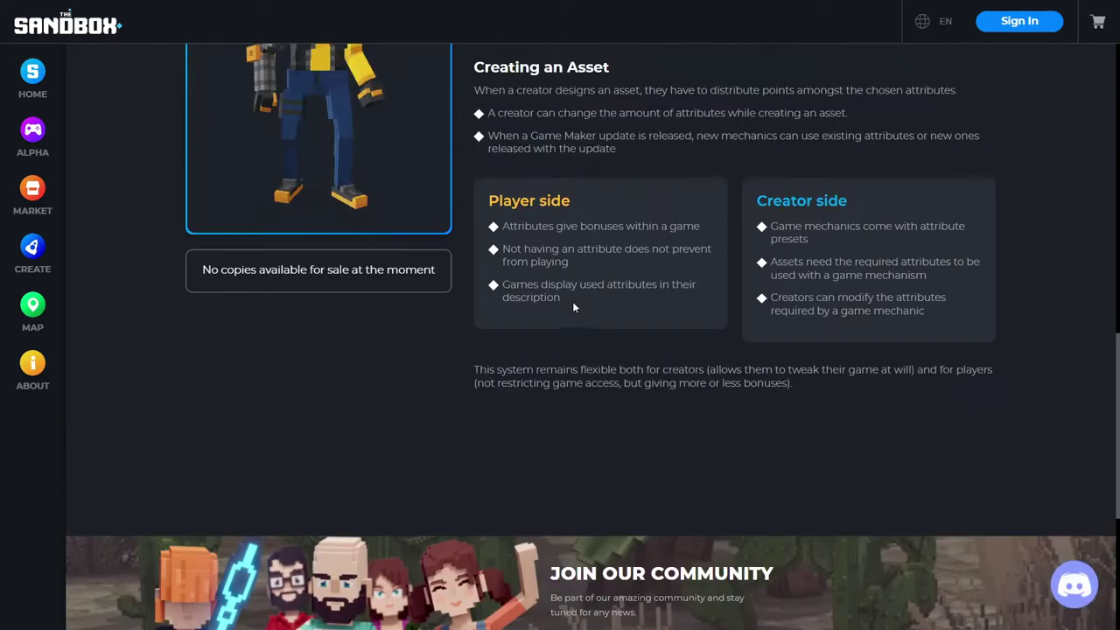
pyautogui.scroll(-1, 103, 219)
pyautogui.scroll(4, 75, 215)
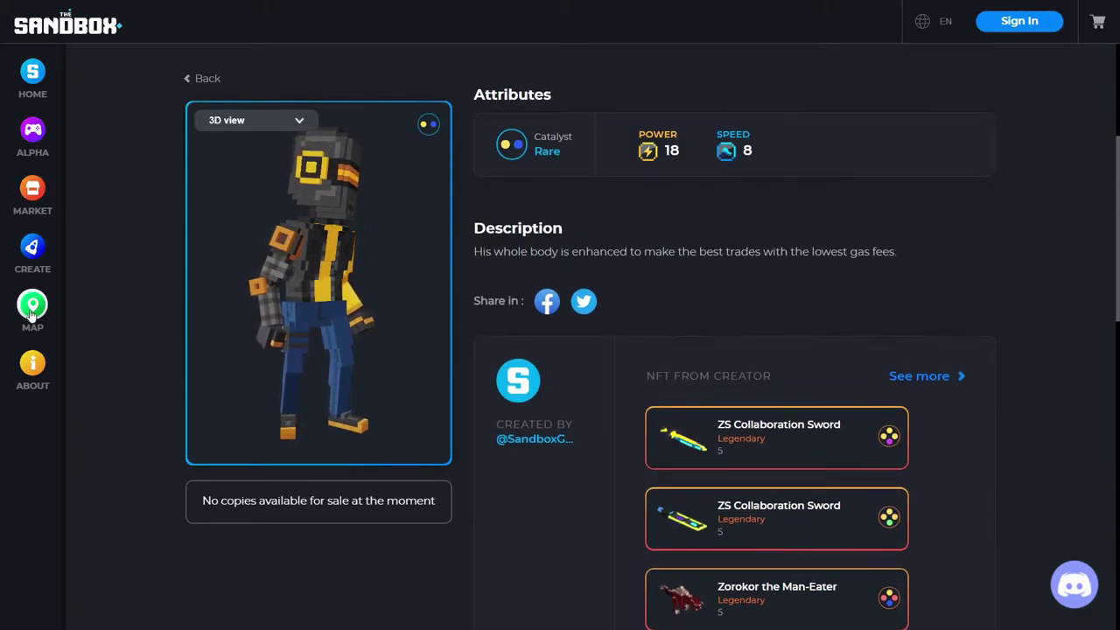
# Step: Open The Sandbox home page and examine the Alpha Season 1 statistics, best moments and Alpha Season 2 announcement
pyautogui.click(35, 73)
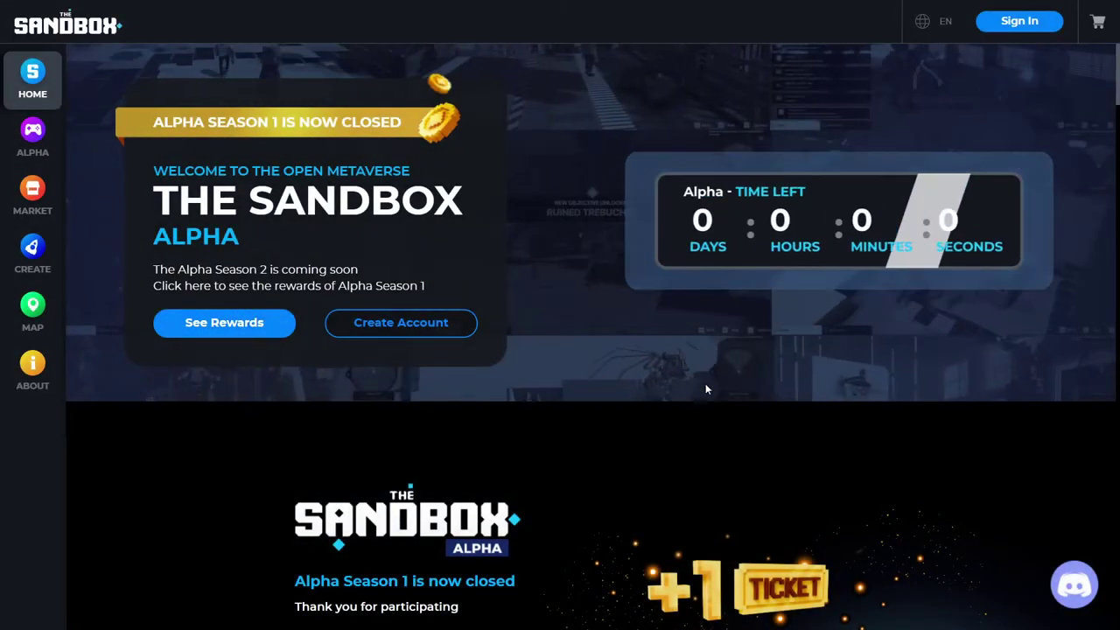
pyautogui.scroll(-3, 569, 350)
pyautogui.scroll(-5, 571, 336)
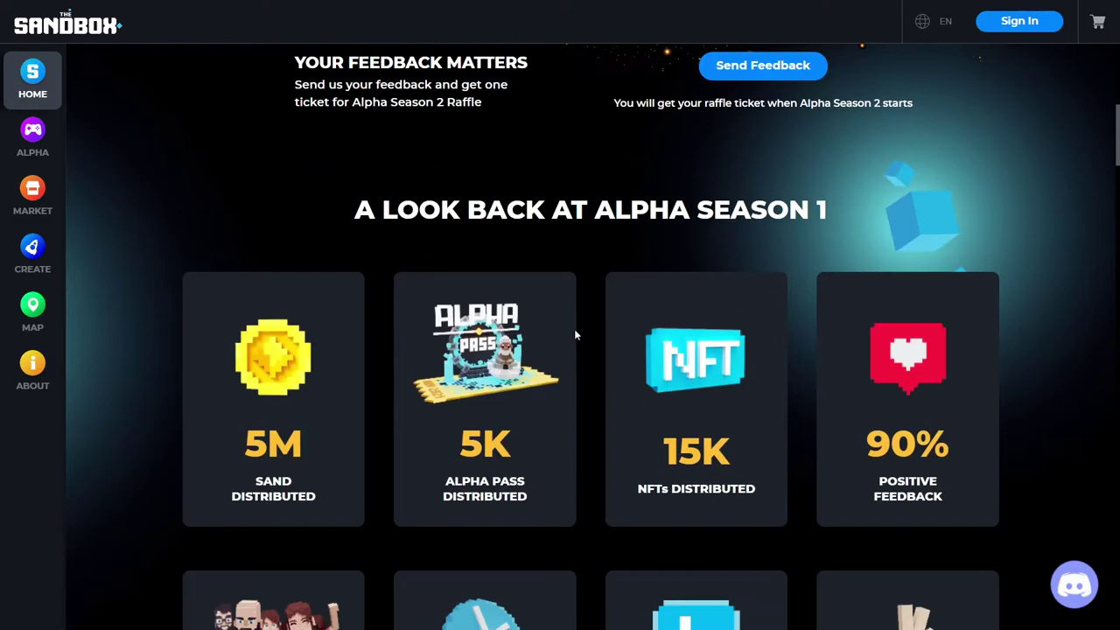
pyautogui.scroll(-3, 707, 359)
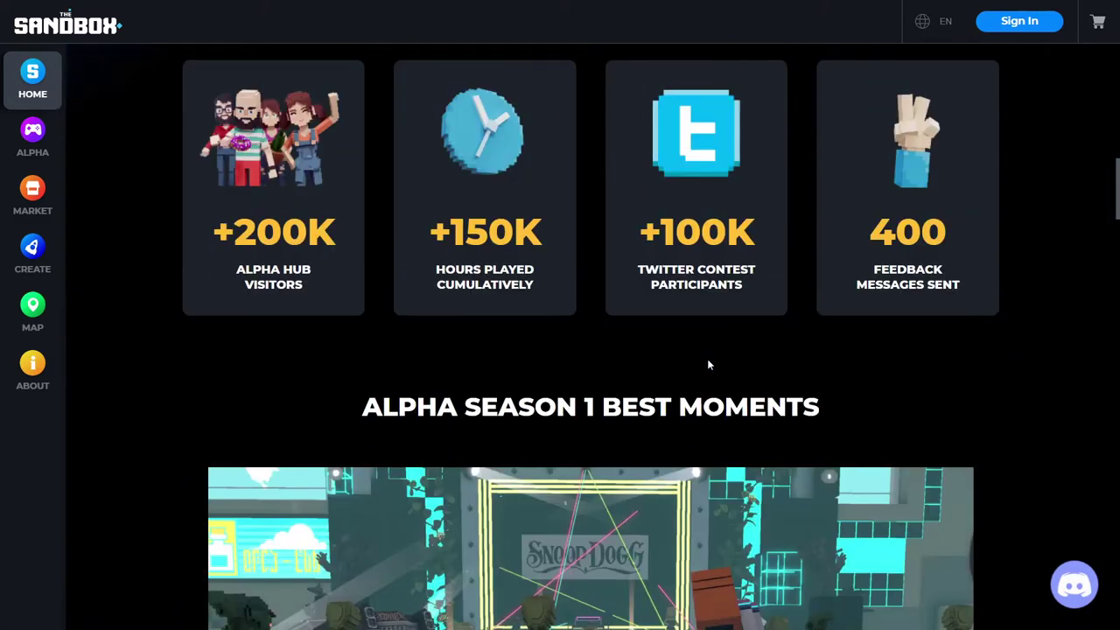
pyautogui.scroll(-3, 706, 359)
pyautogui.scroll(-8, 670, 331)
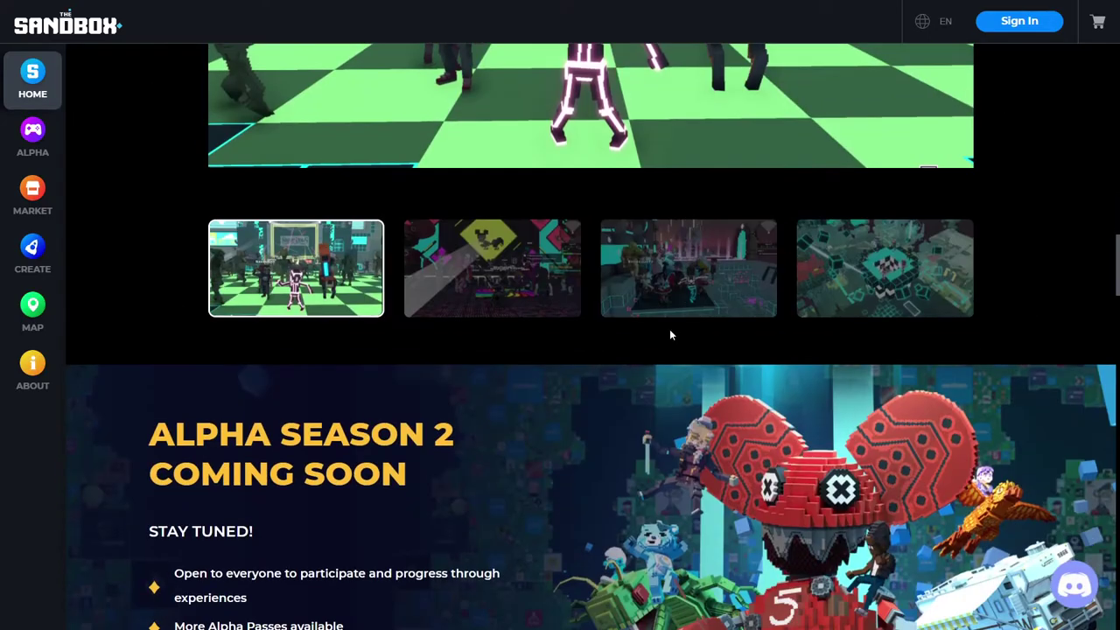
pyautogui.scroll(4, 662, 328)
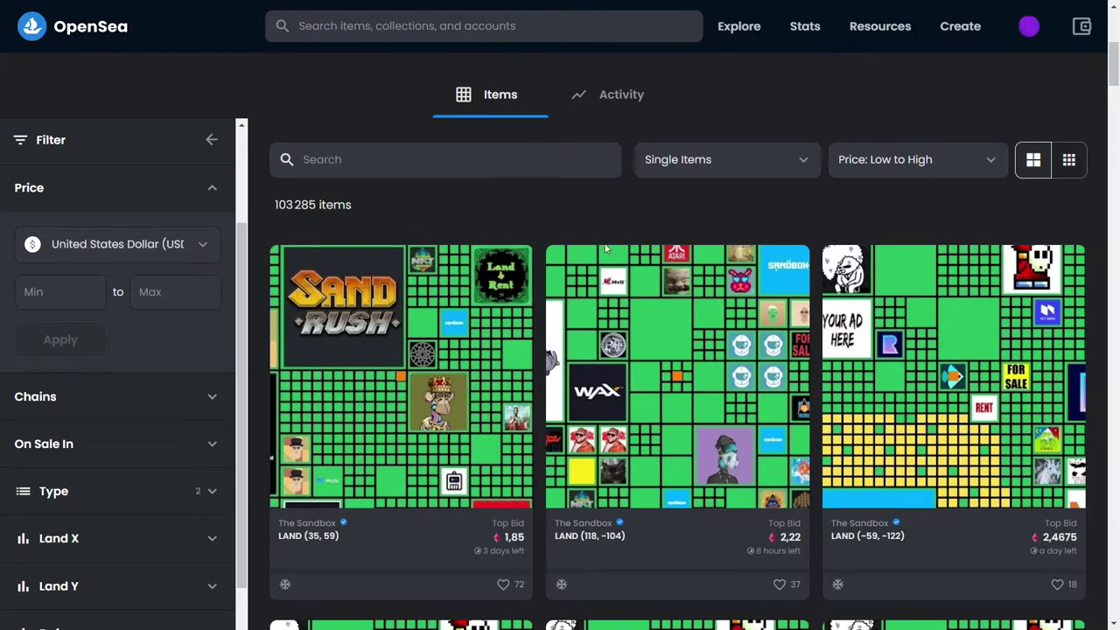
# Step: Switch to OpenSea, look over The Sandbox collection's LAND listings and collapse the Price filter
pyautogui.scroll(-5, 597, 333)
pyautogui.scroll(5, 598, 333)
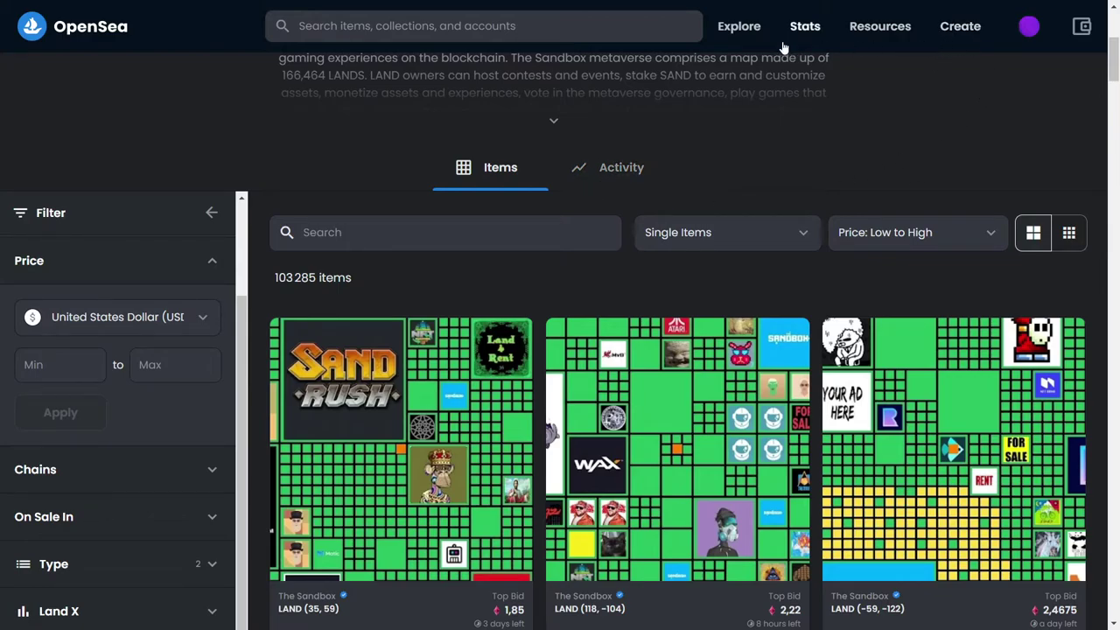
pyautogui.click(221, 267)
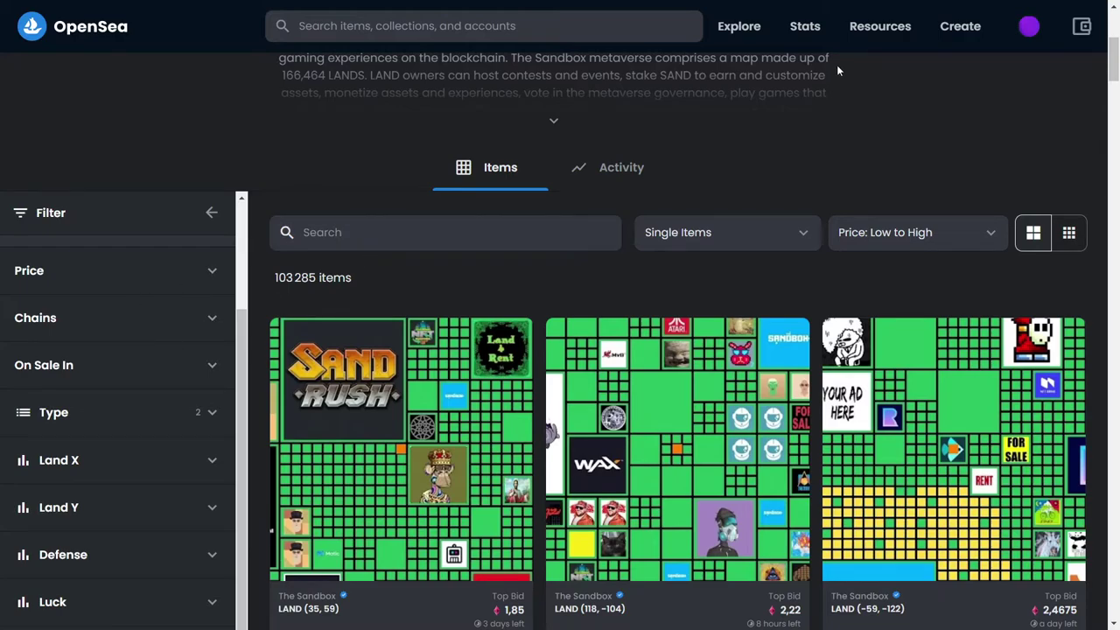
# Step: Open the All NFTs category and browse the listed items with their collections and prices
pyautogui.moveTo(738, 26)
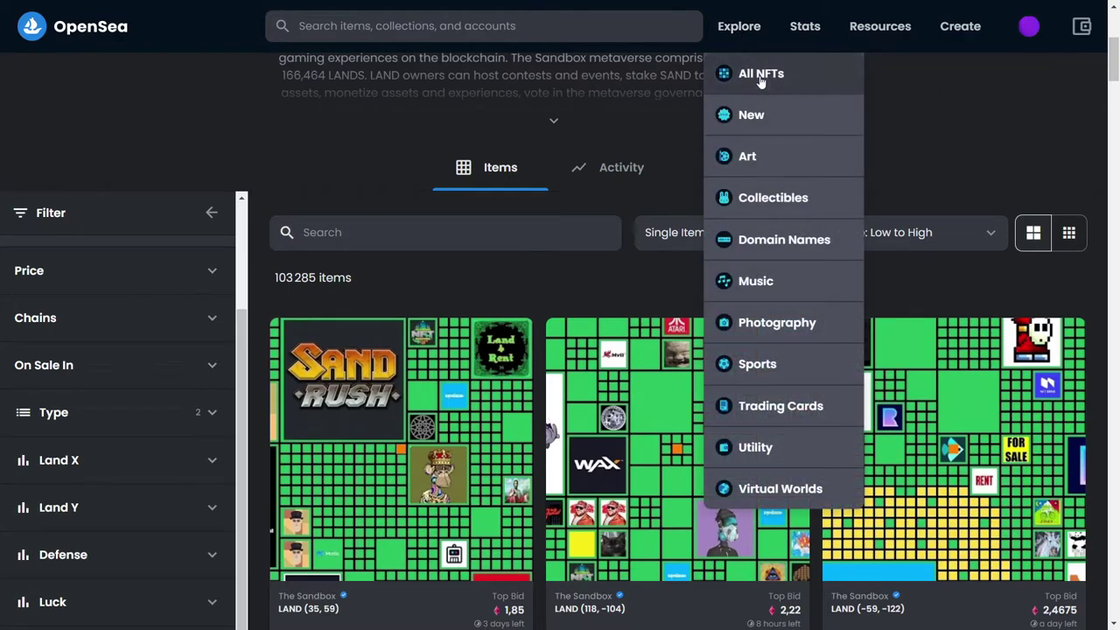
pyautogui.click(761, 77)
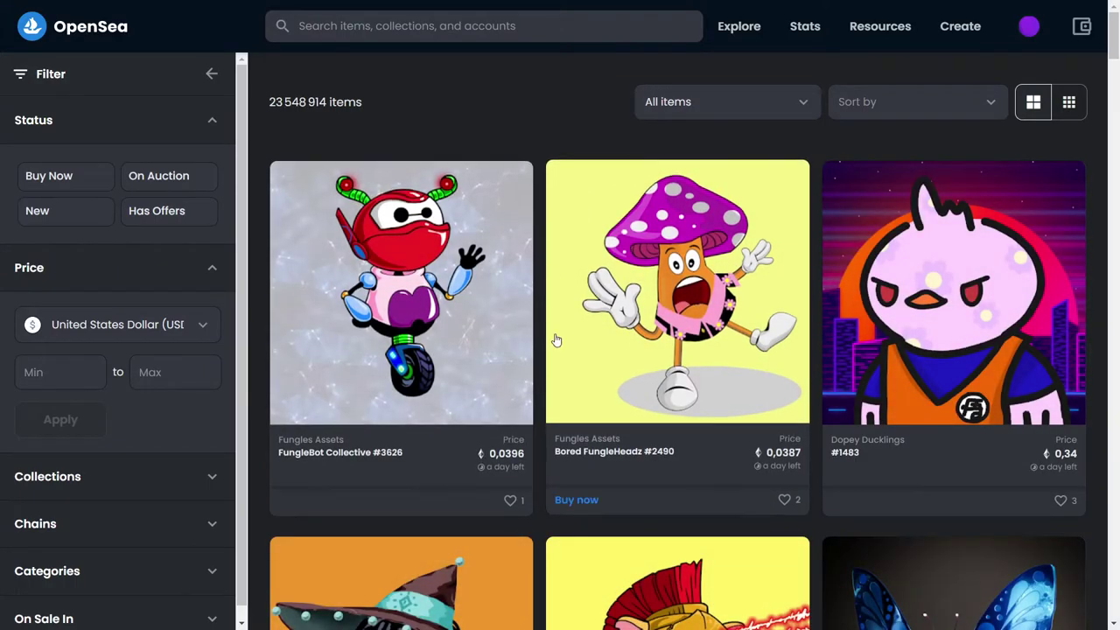
pyautogui.scroll(-2, 508, 297)
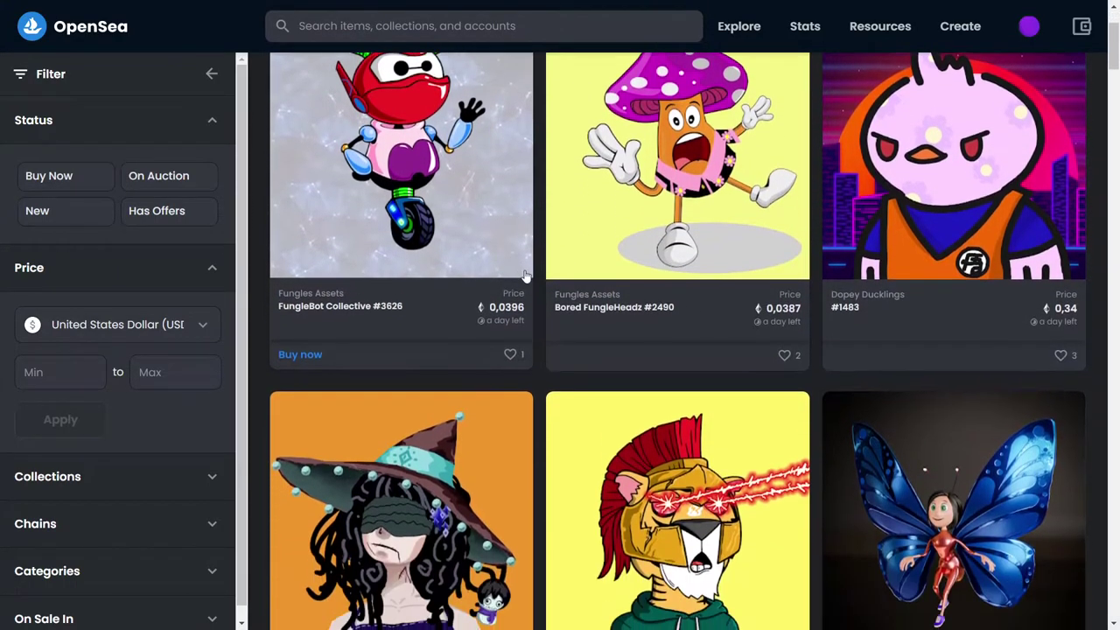
pyautogui.scroll(-2, 912, 230)
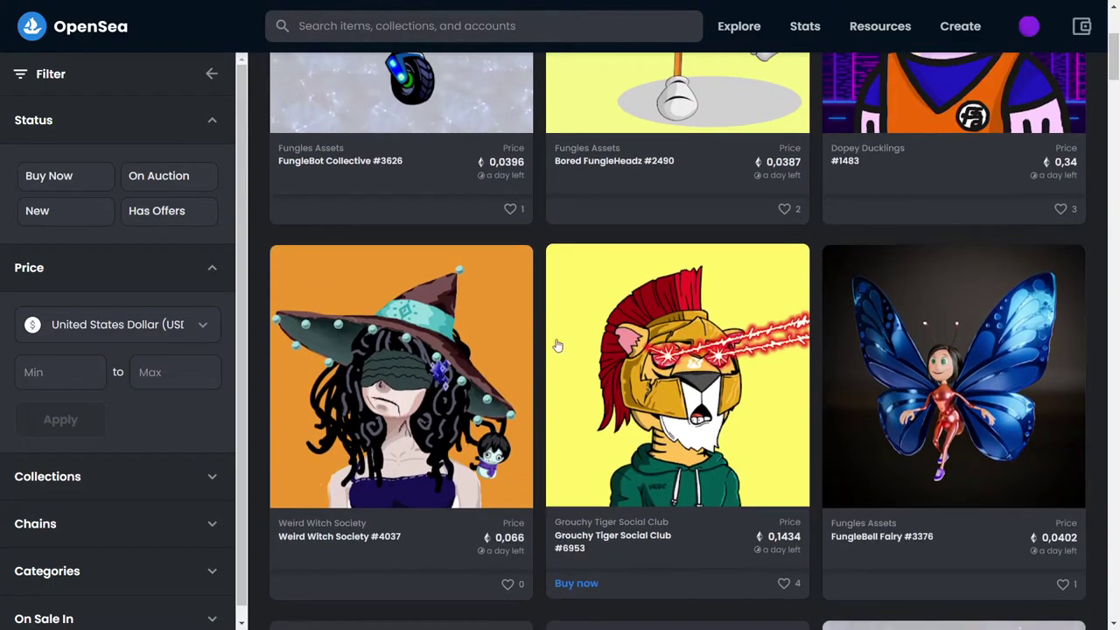
pyautogui.scroll(-2, 558, 346)
pyautogui.scroll(-2, 921, 243)
pyautogui.scroll(1, 921, 243)
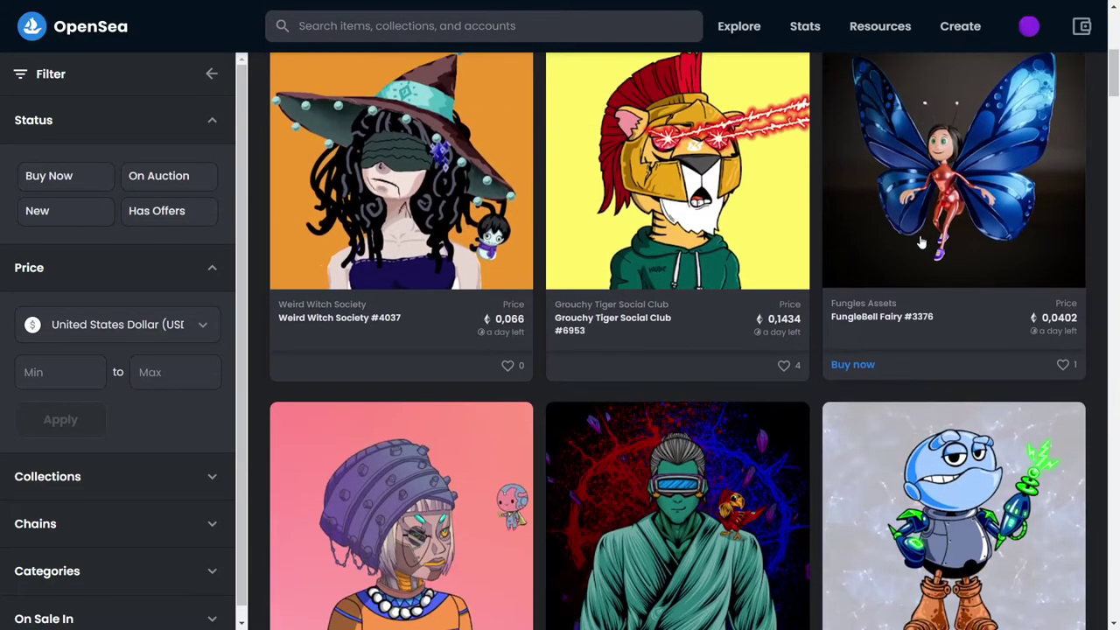
pyautogui.scroll(-3, 921, 243)
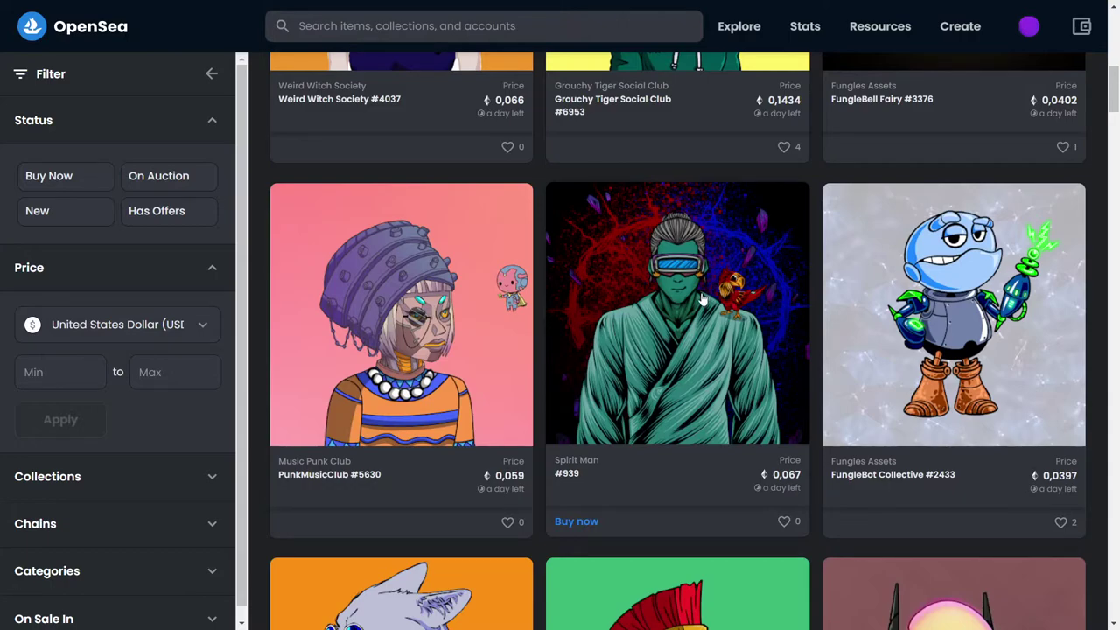
pyautogui.scroll(-4, 700, 299)
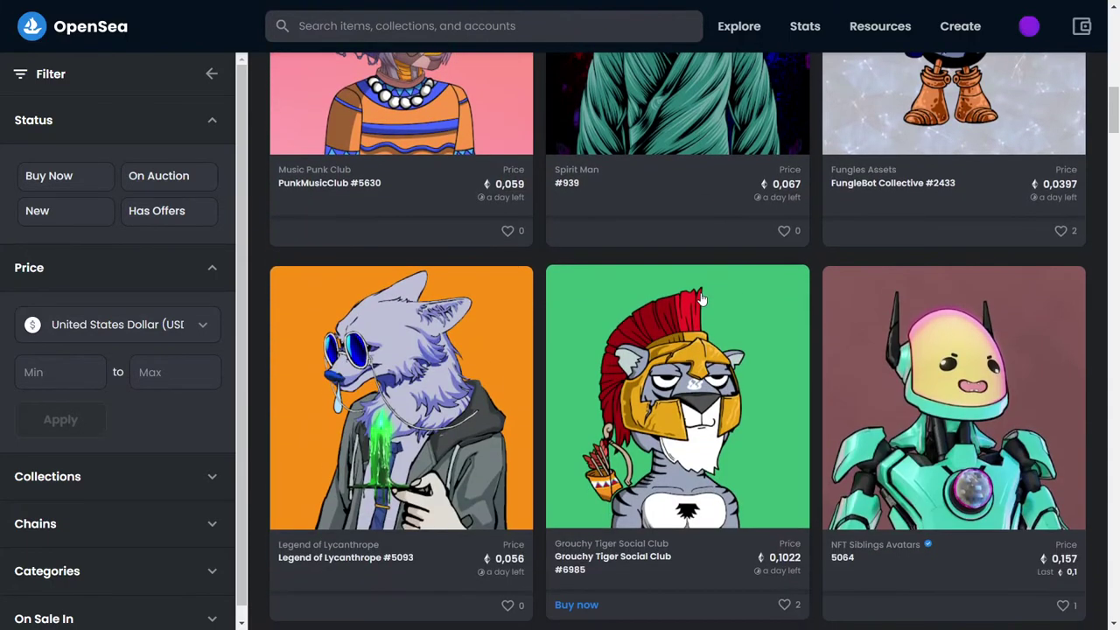
pyautogui.scroll(-2, 700, 294)
pyautogui.scroll(-1, 700, 295)
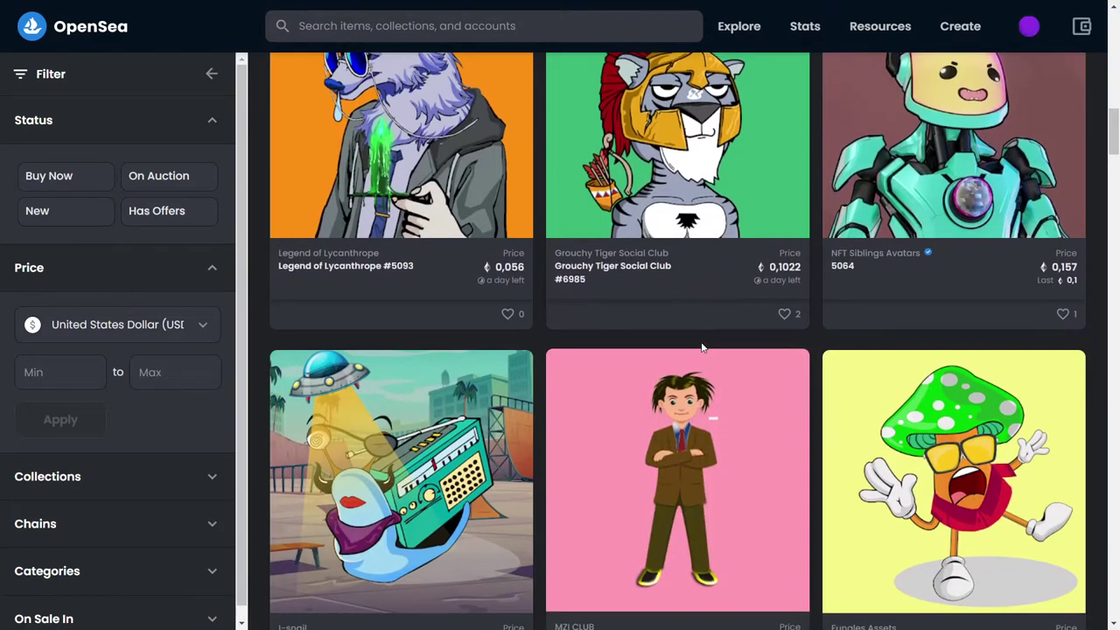
# Step: Open the Create New Item form and upload the Discord logo image as the item's media
pyautogui.click(959, 27)
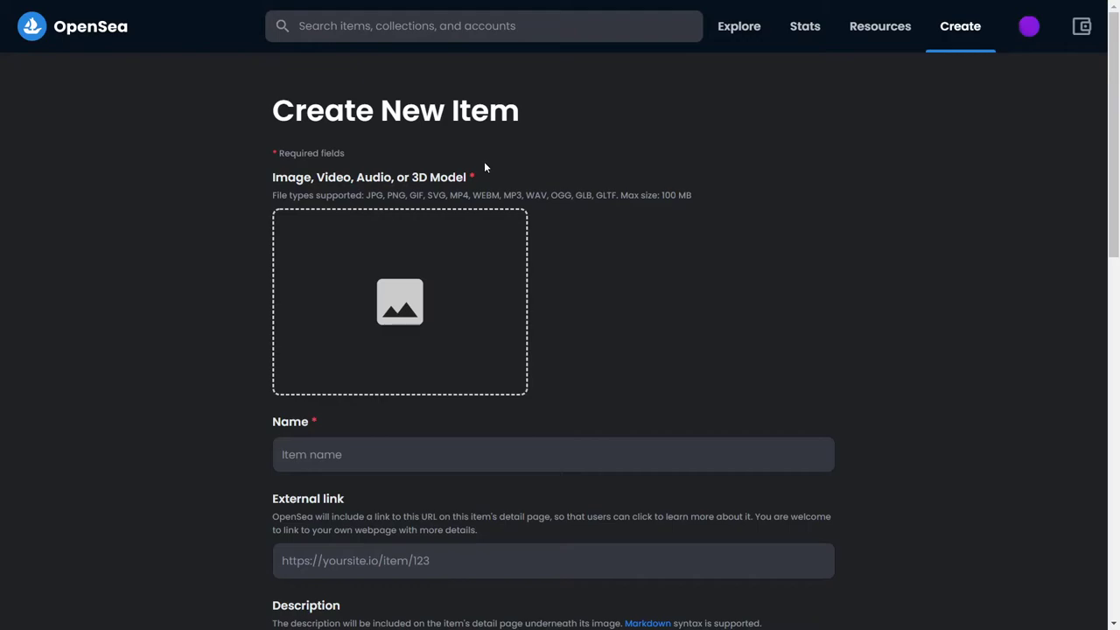
pyautogui.scroll(-2, 450, 170)
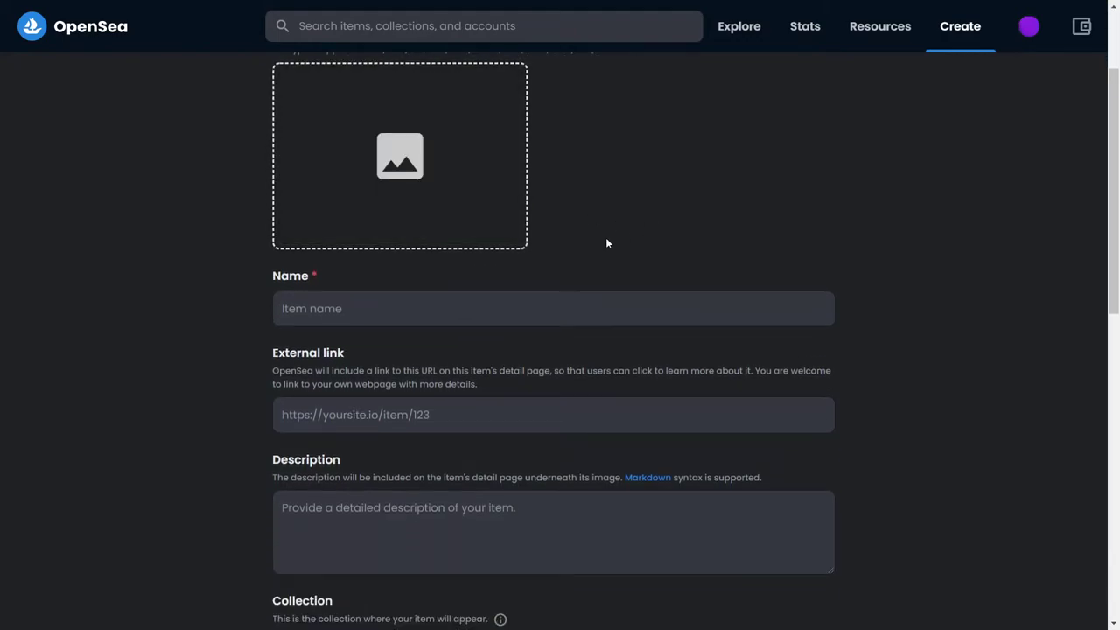
pyautogui.scroll(2, 605, 243)
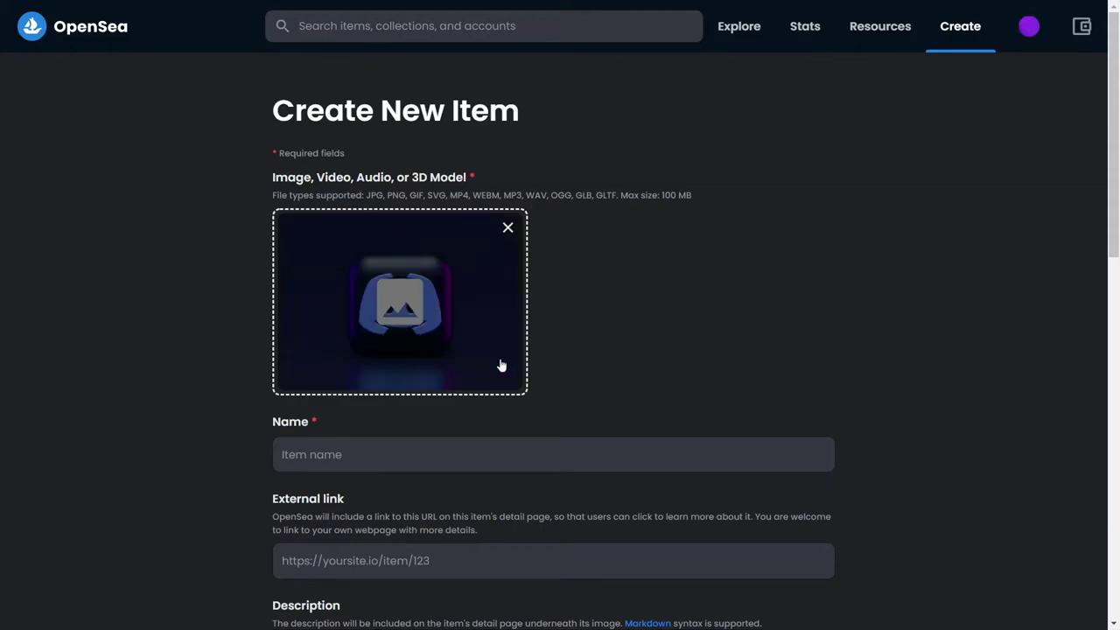
pyautogui.scroll(-1, 623, 288)
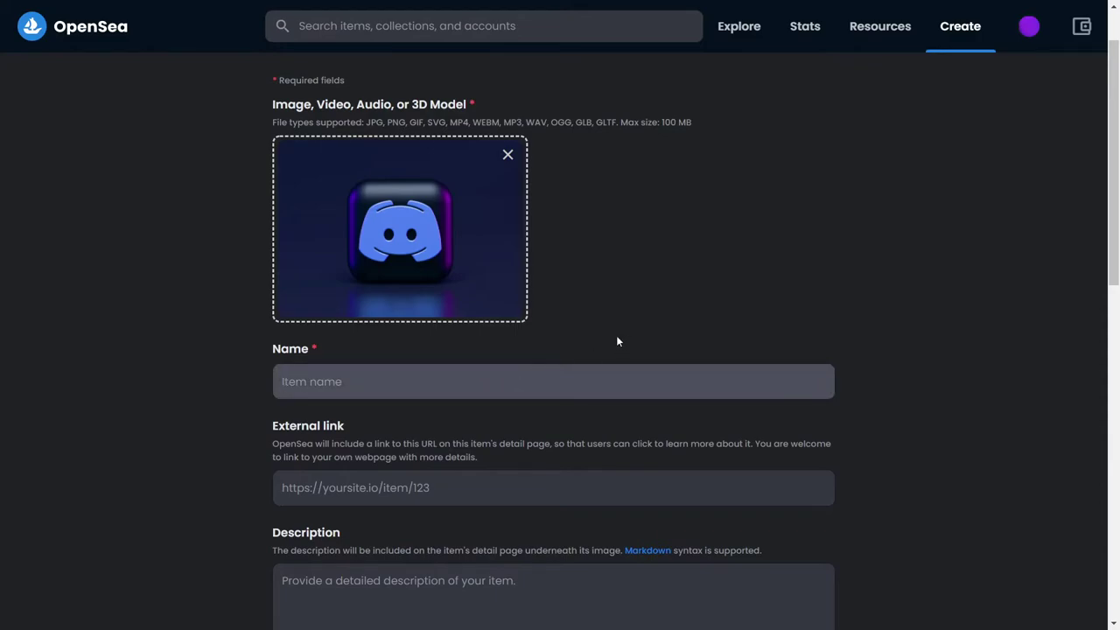
# Step: Name the new item "PurpleDiscord"
pyautogui.write('Discord')
pyautogui.press('Home')
pyautogui.write('Purple')
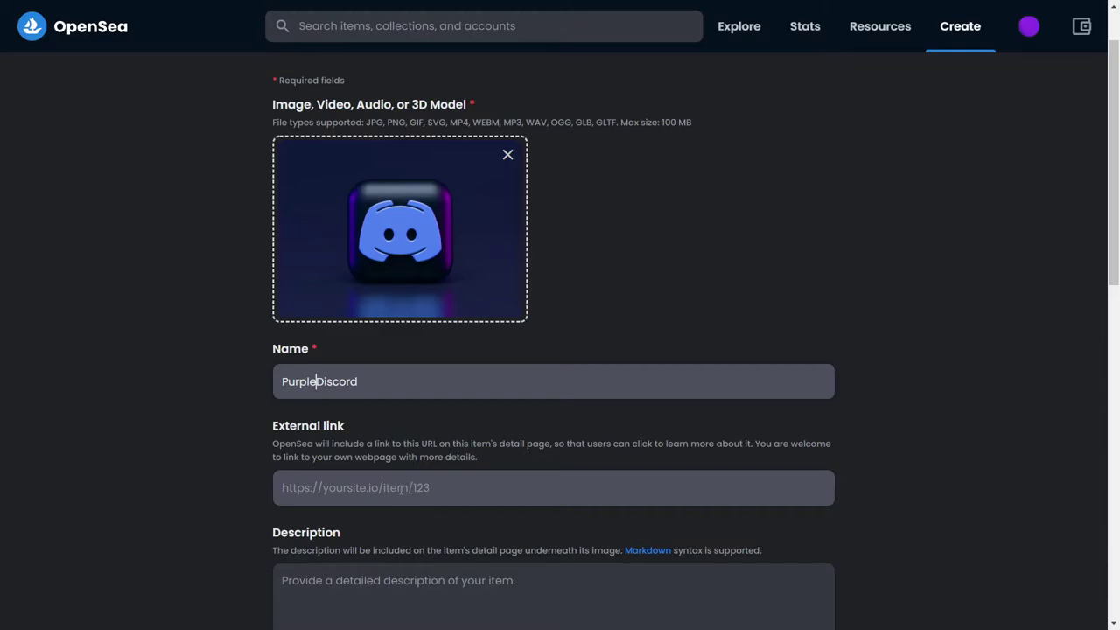
pyautogui.scroll(-1, 263, 437)
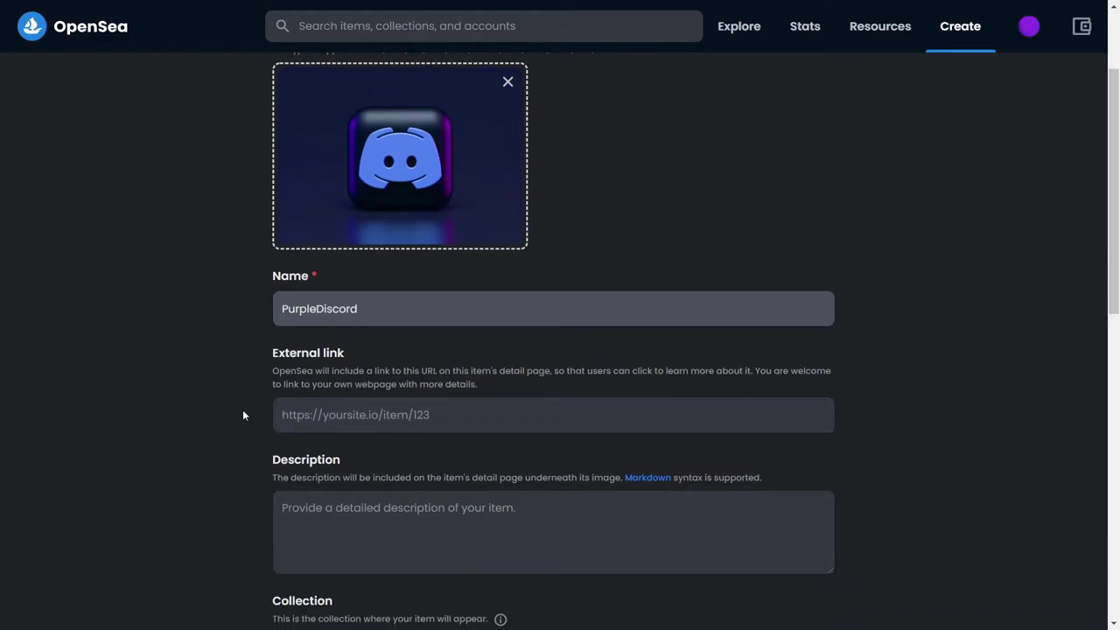
pyautogui.click(480, 414)
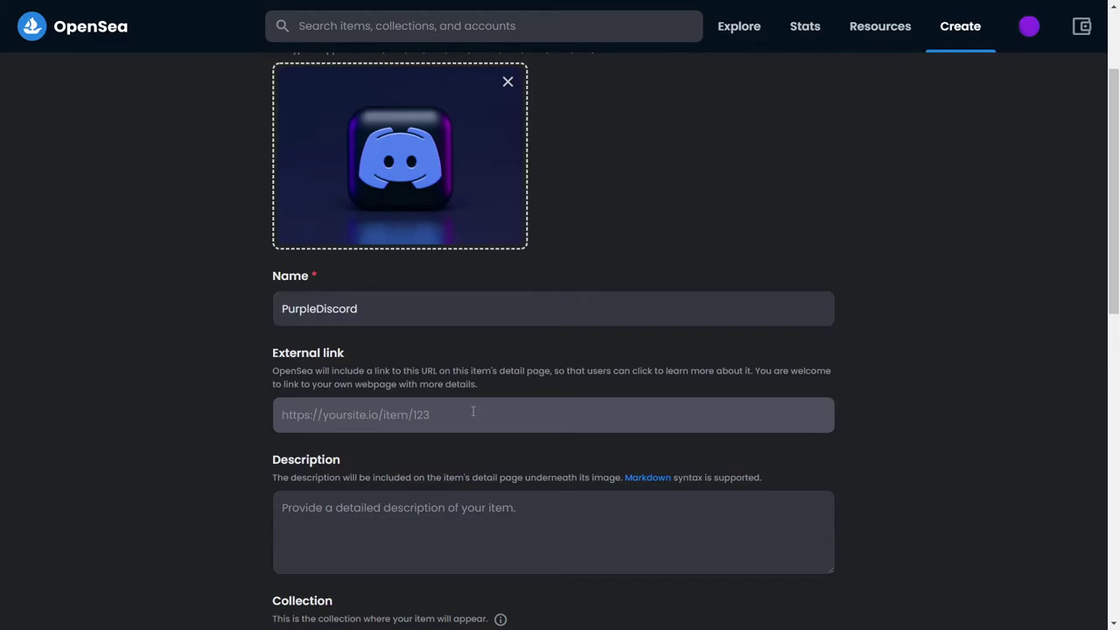
pyautogui.write('hthps://businesspourtous.com')
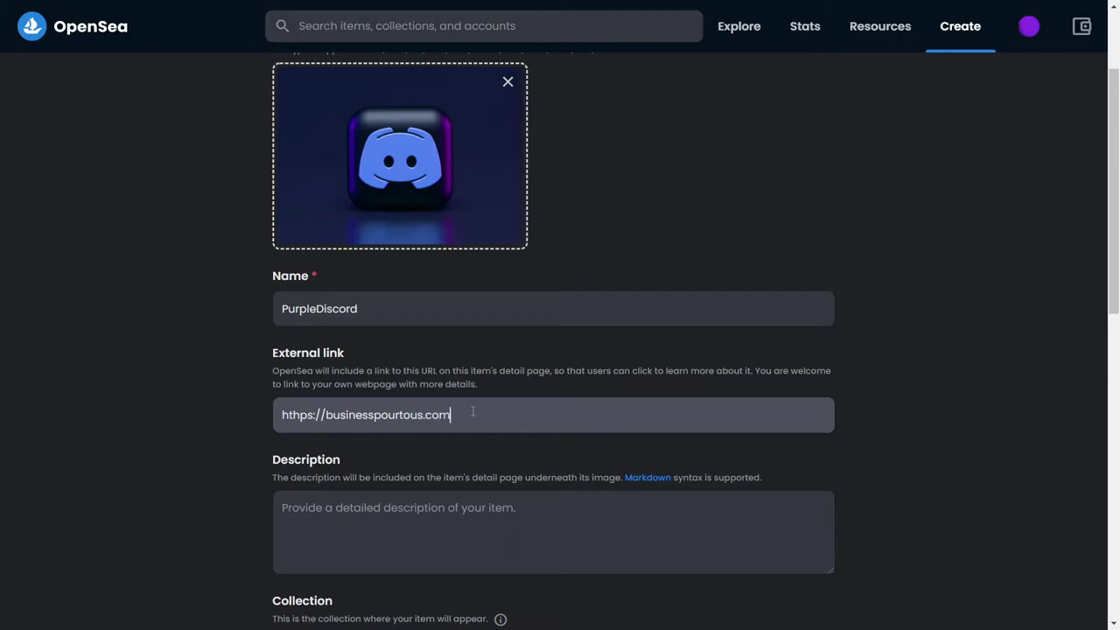
pyautogui.press('Tab')
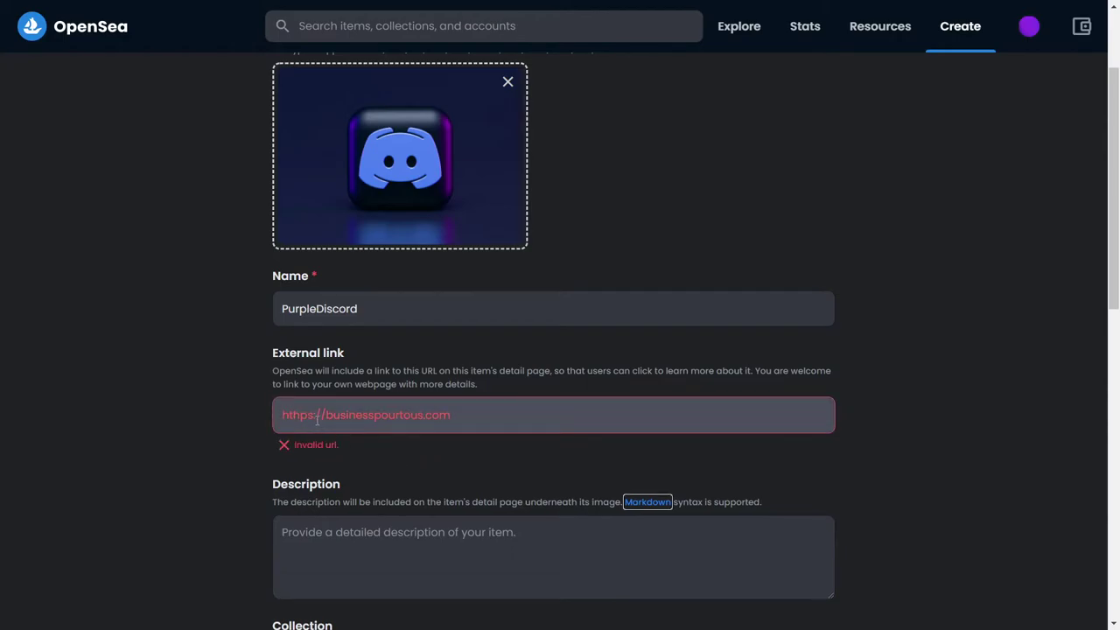
pyautogui.click(286, 415)
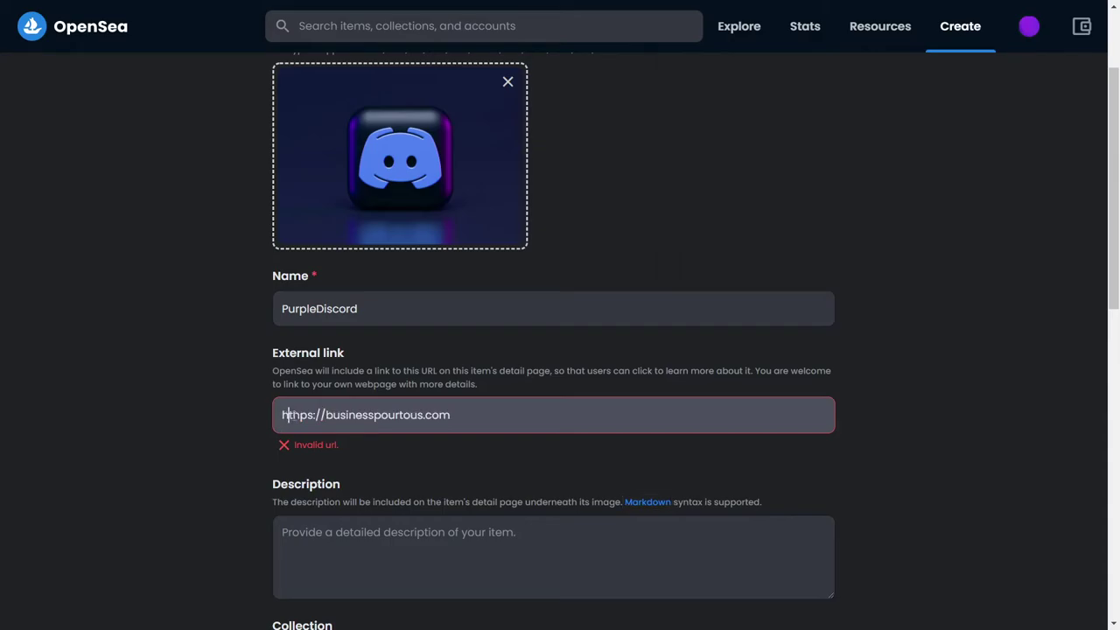
pyautogui.press('Delete')
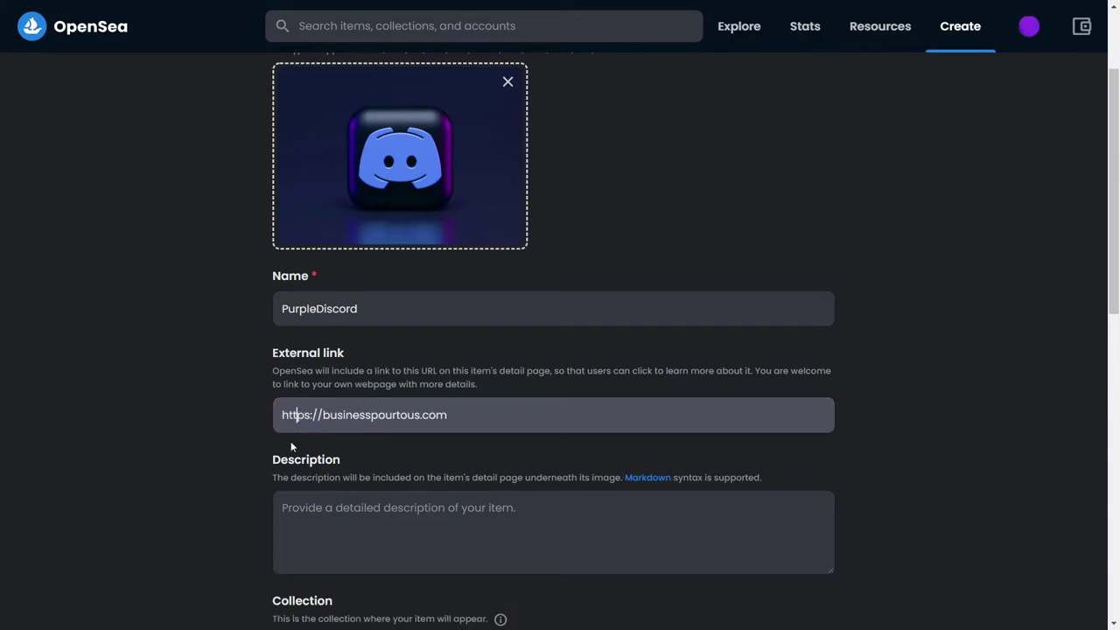
# Step: Leave the description empty and assign the item to Untitled Collection #178115005
pyautogui.click(335, 528)
pyautogui.scroll(-2, 387, 517)
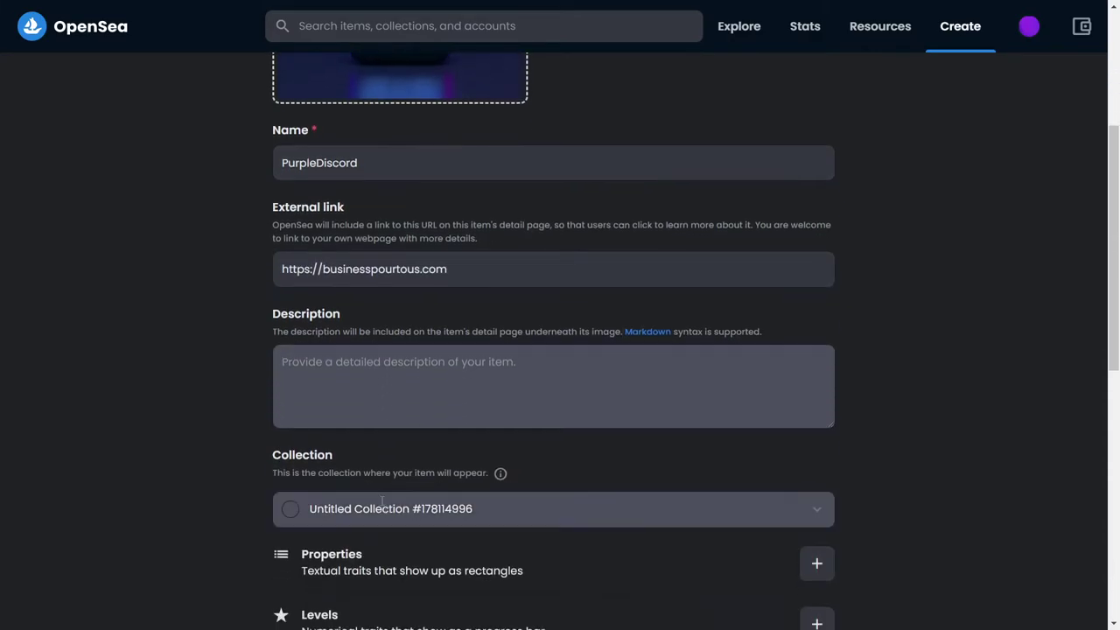
pyautogui.scroll(-1, 374, 442)
pyautogui.click(290, 437)
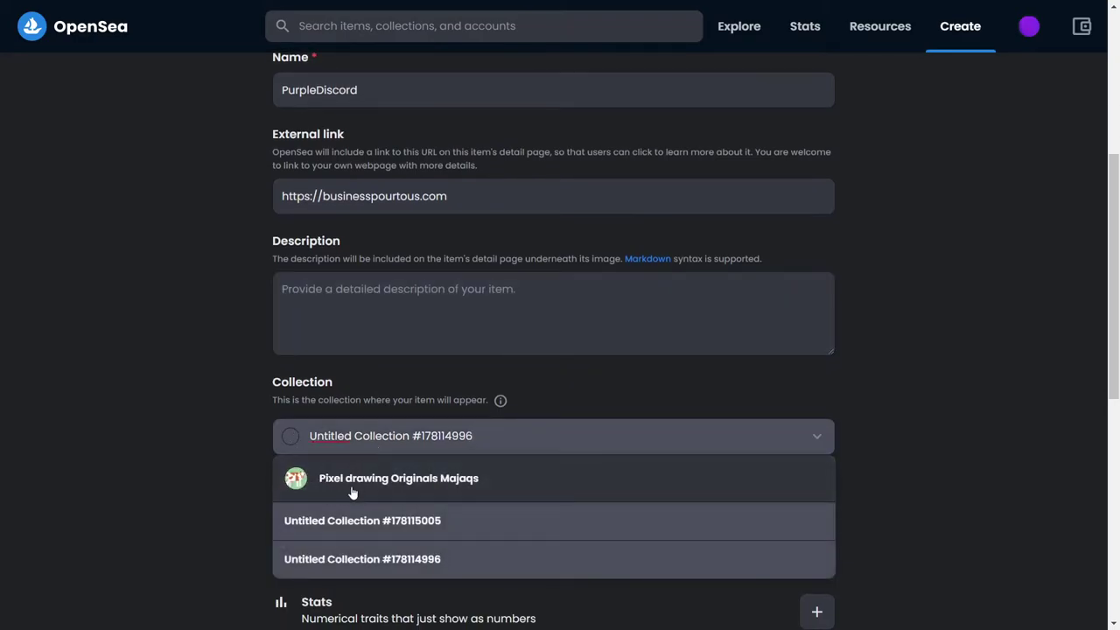
pyautogui.click(348, 522)
# Step: Switch the item's blockchain to Polygon and set it back to Ethereum
pyautogui.scroll(-2, 268, 473)
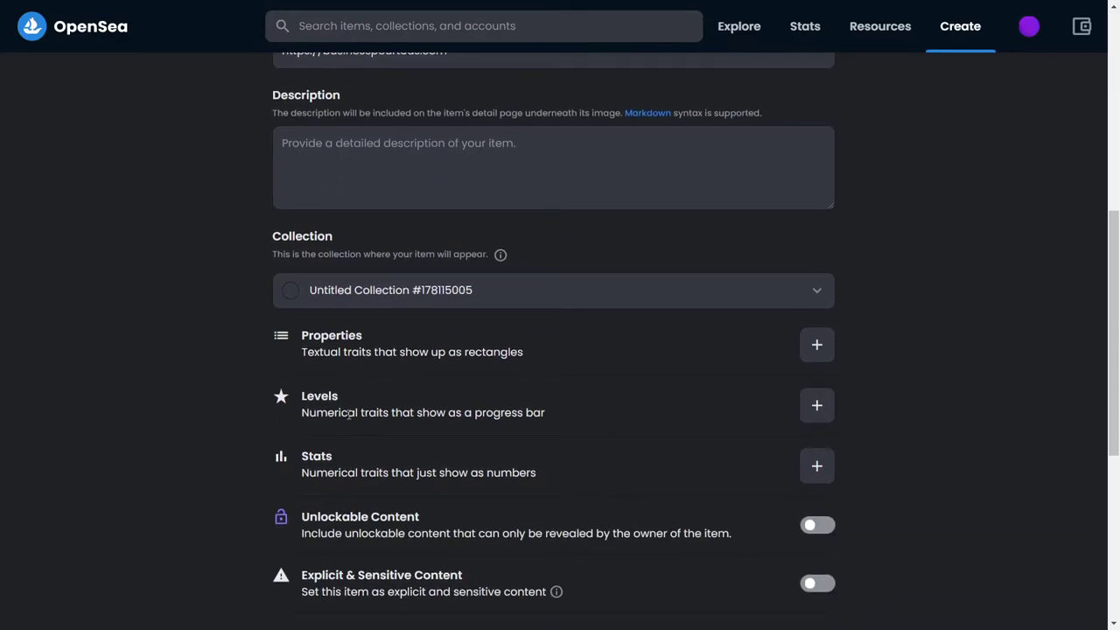
pyautogui.scroll(-3, 473, 455)
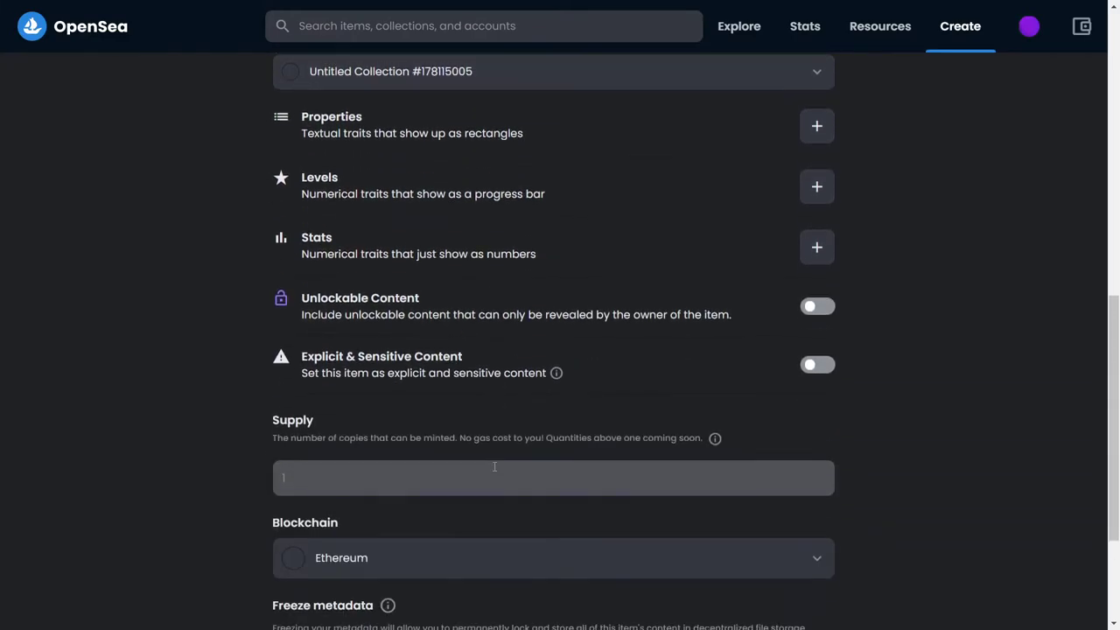
pyautogui.scroll(-2, 405, 430)
pyautogui.click(426, 423)
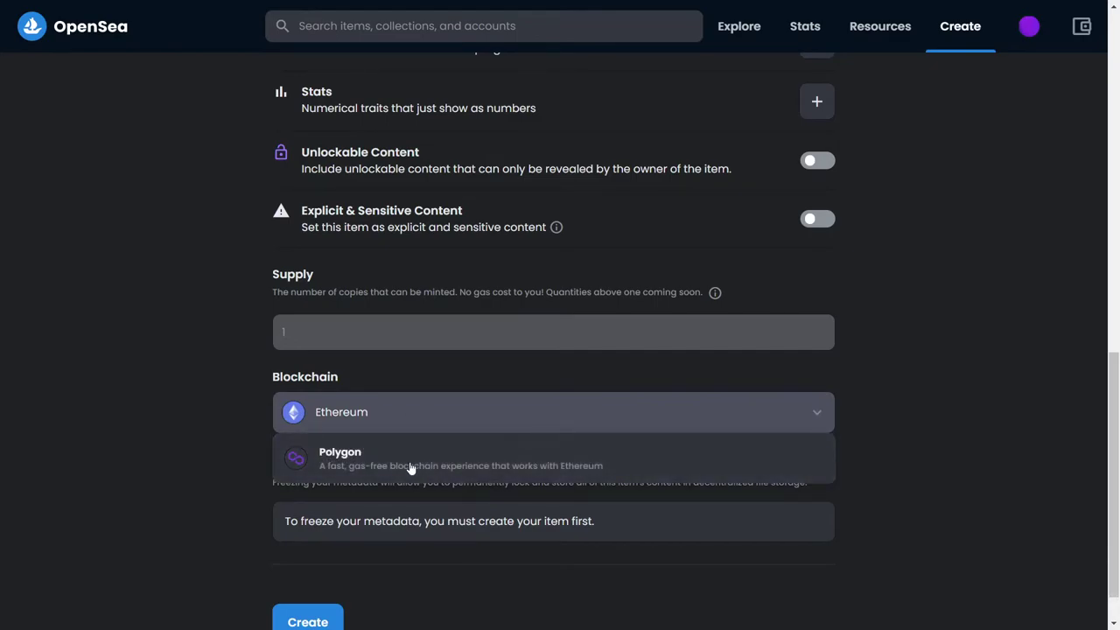
pyautogui.click(411, 461)
pyautogui.click(378, 412)
pyautogui.click(370, 449)
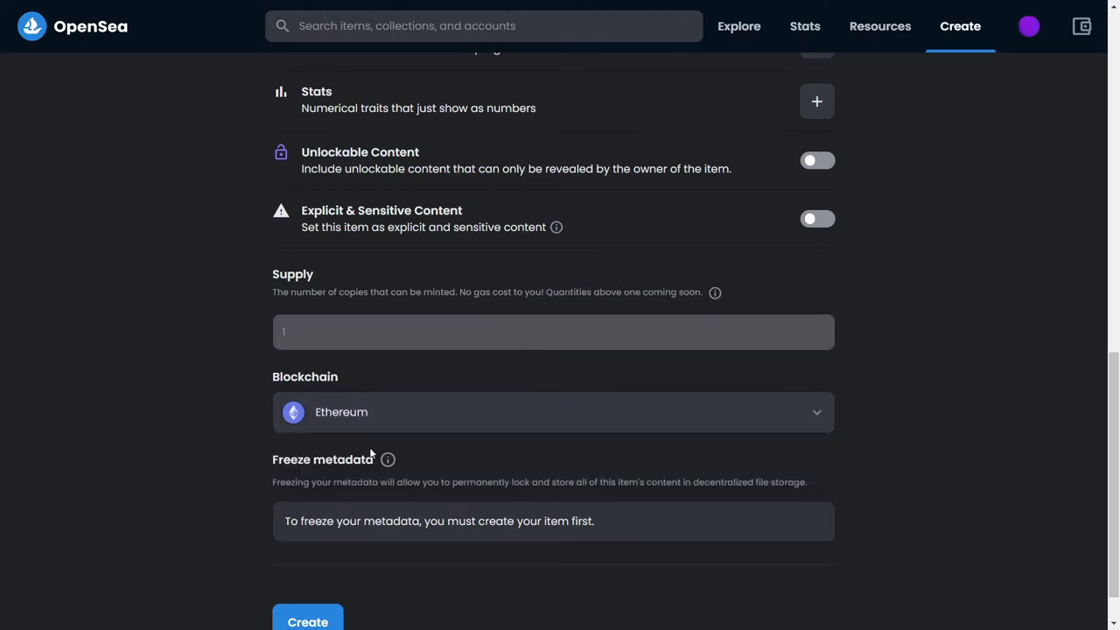
# Step: Create the PurpleDiscord item and dismiss the creation dialog
pyautogui.scroll(-1, 233, 423)
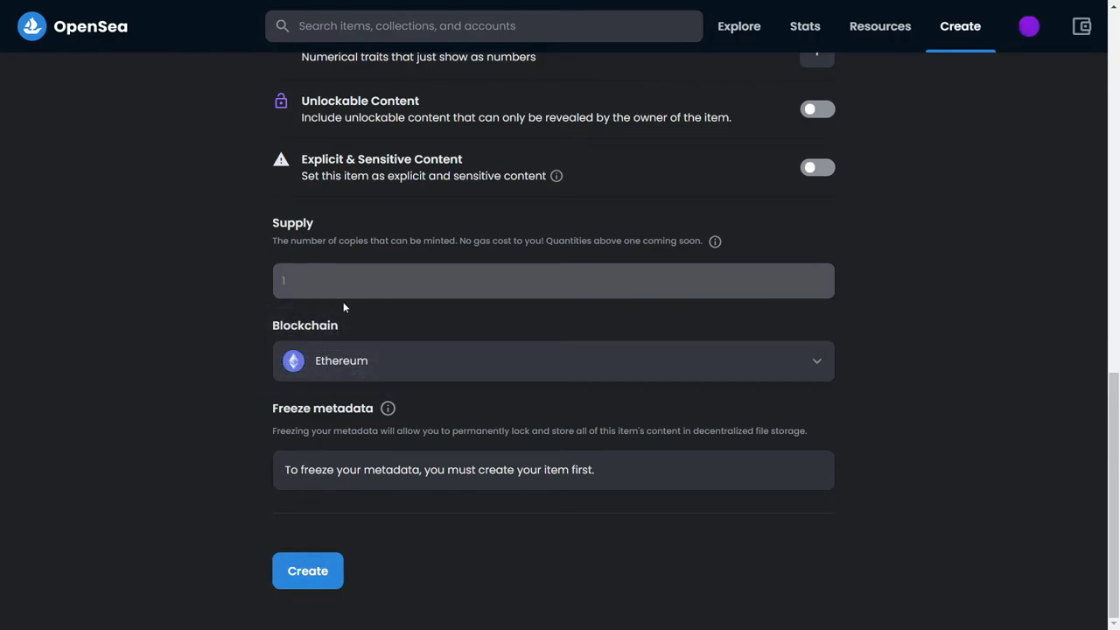
pyautogui.click(323, 561)
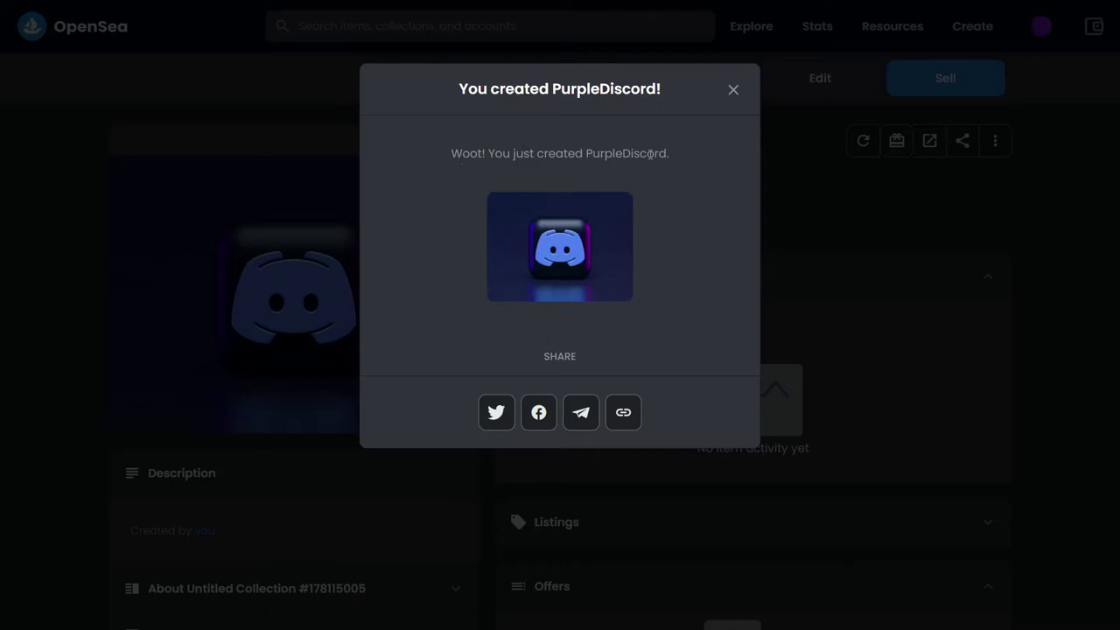
pyautogui.click(733, 93)
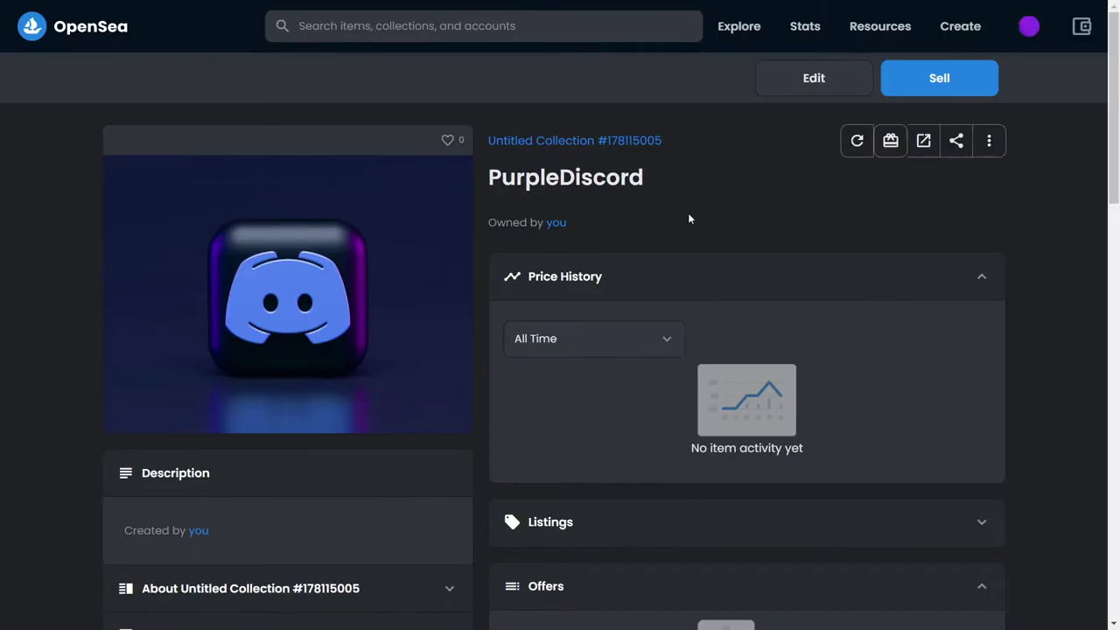
# Step: Look over the PurpleDiscord item page, including its offers, item activity and the other items in the collection
pyautogui.scroll(-3, 689, 316)
pyautogui.scroll(-3, 688, 324)
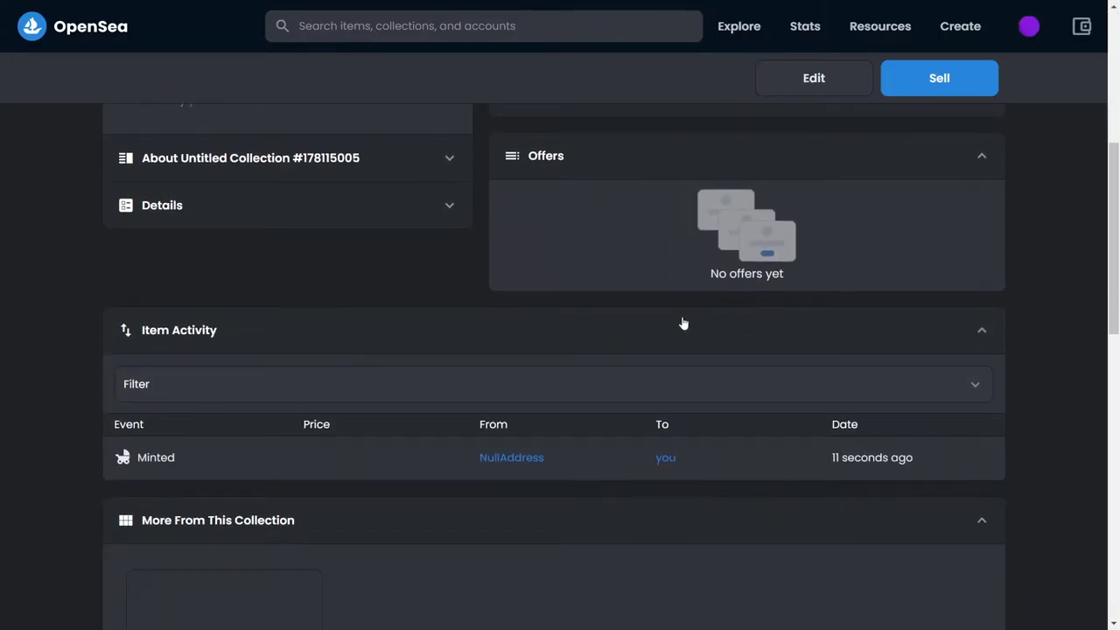
pyautogui.scroll(-3, 674, 320)
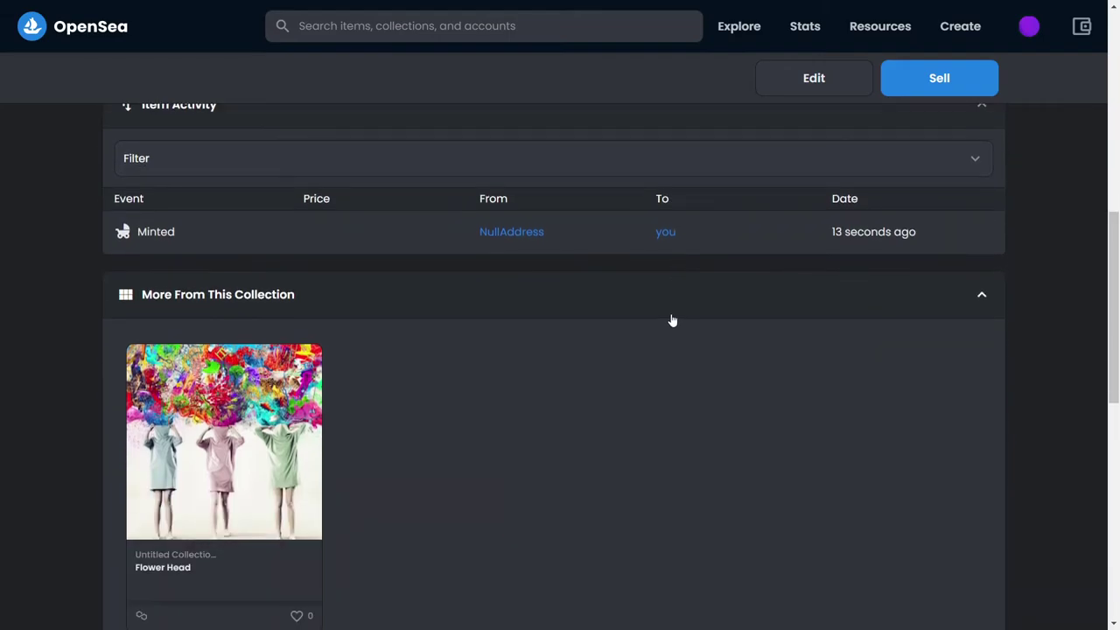
pyautogui.scroll(3, 513, 313)
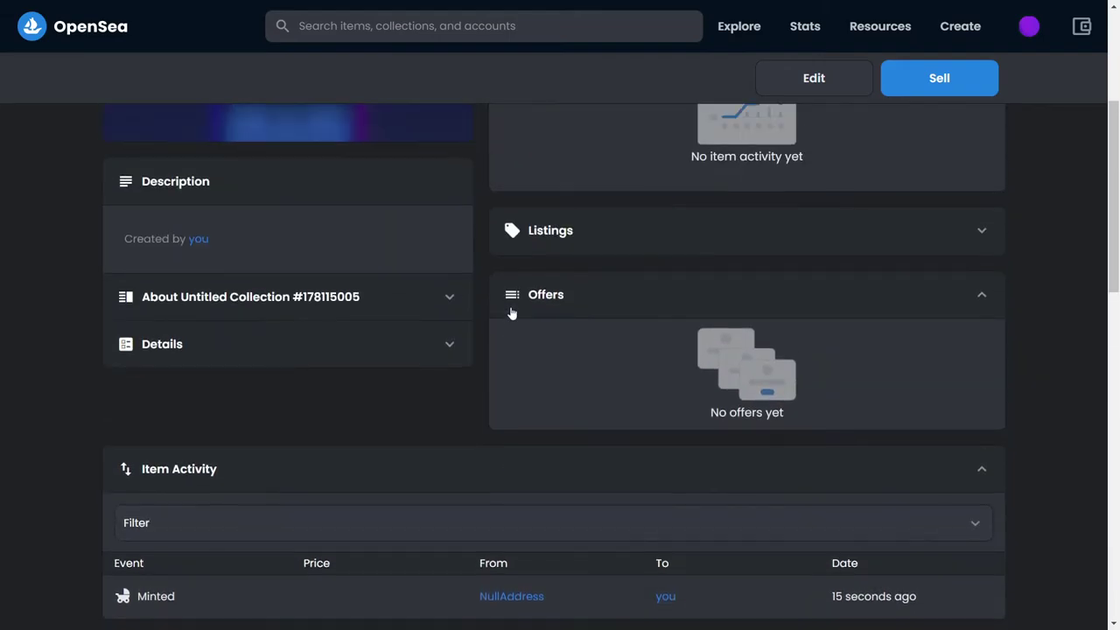
pyautogui.scroll(3, 712, 319)
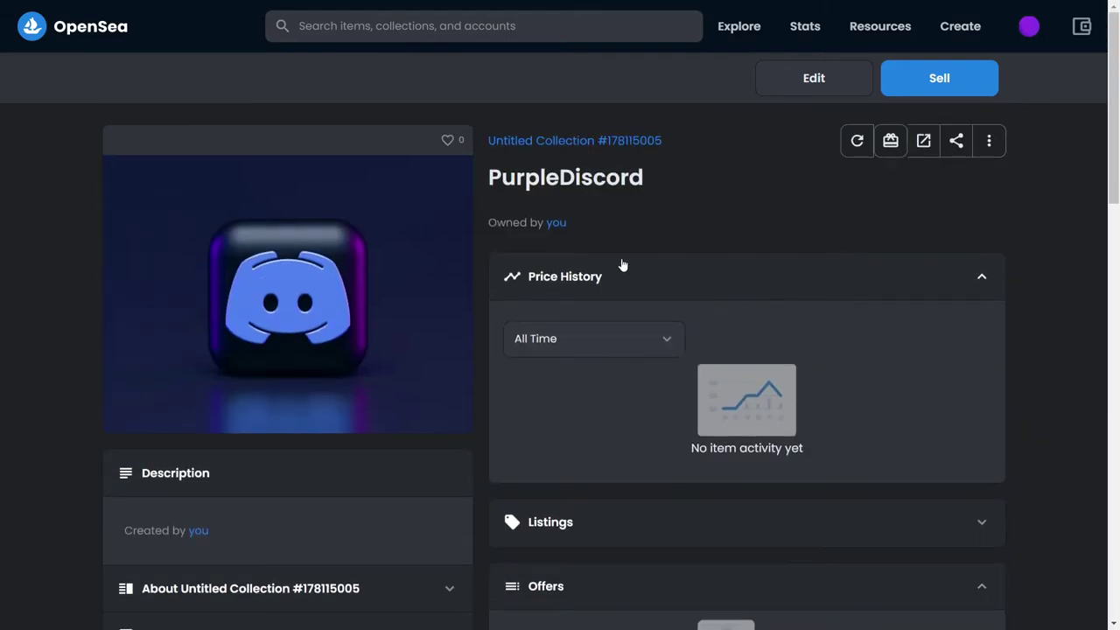
# Step: Try to put PurpleDiscord up for sale by connecting an Ethereum wallet
pyautogui.moveTo(782, 237); pyautogui.dragTo(917, 123)
pyautogui.click(937, 95)
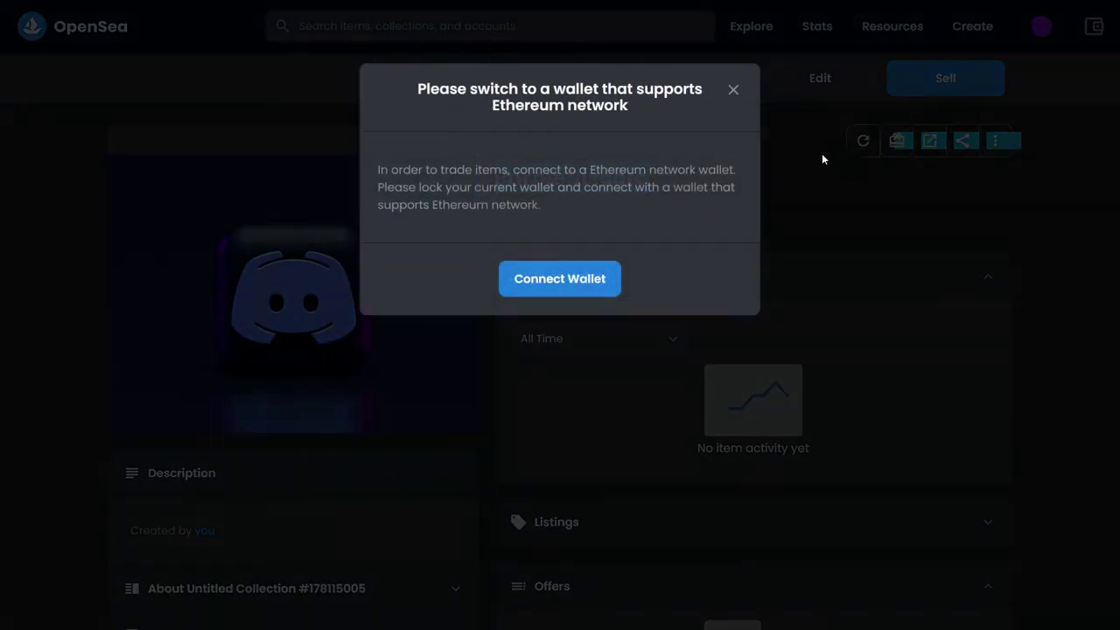
pyautogui.click(555, 289)
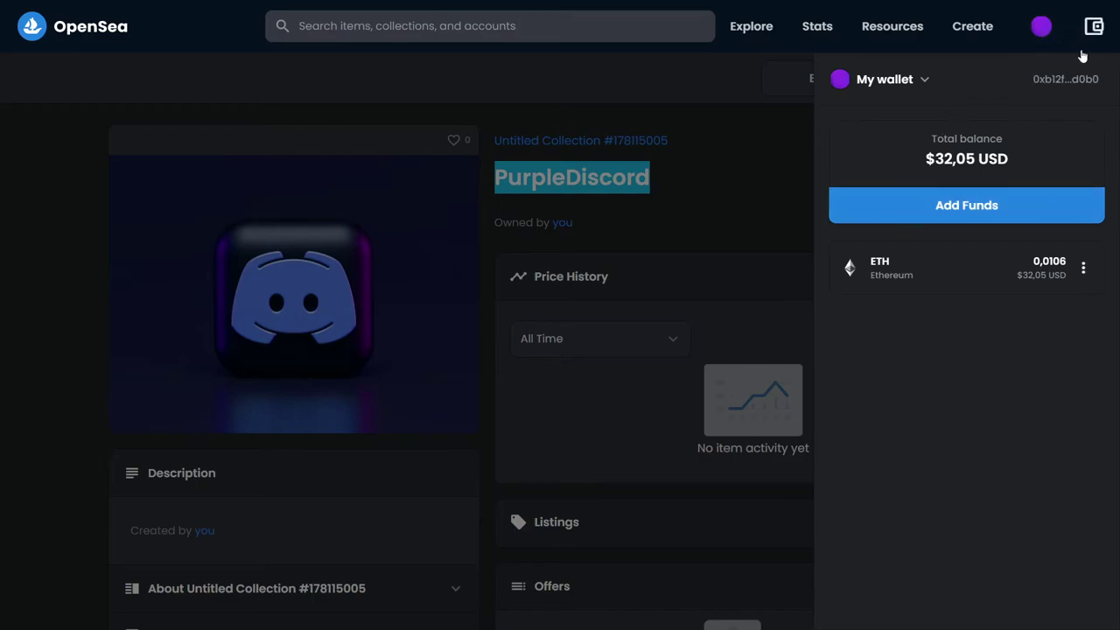
pyautogui.click(931, 80)
# Step: Open the account's profile and browse its collected items
pyautogui.click(1029, 28)
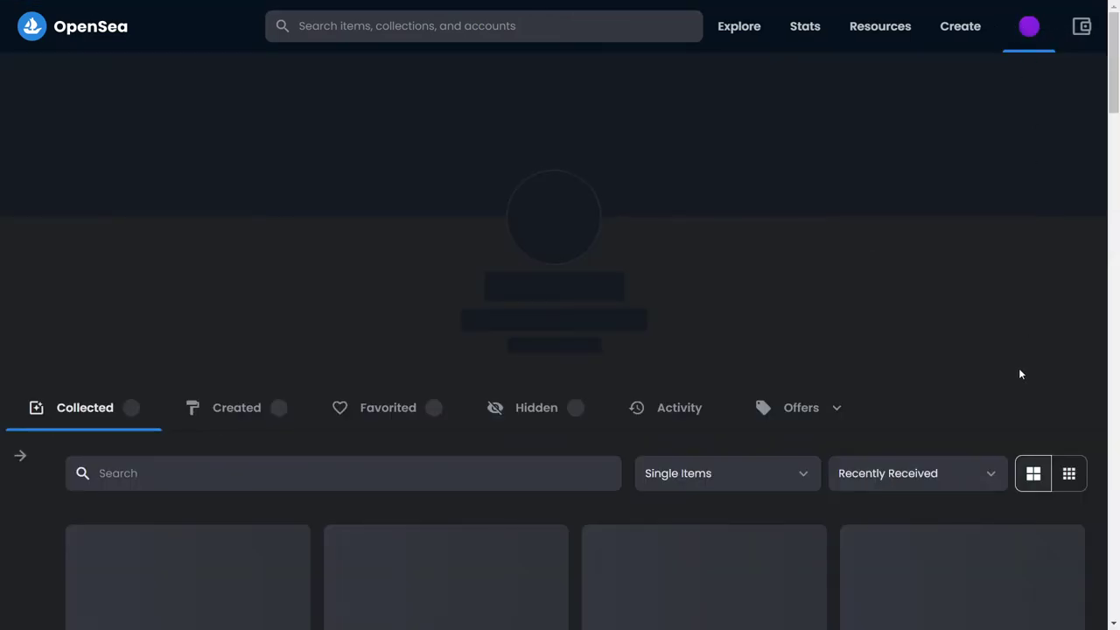
pyautogui.scroll(-3, 819, 289)
pyautogui.scroll(-2, 812, 284)
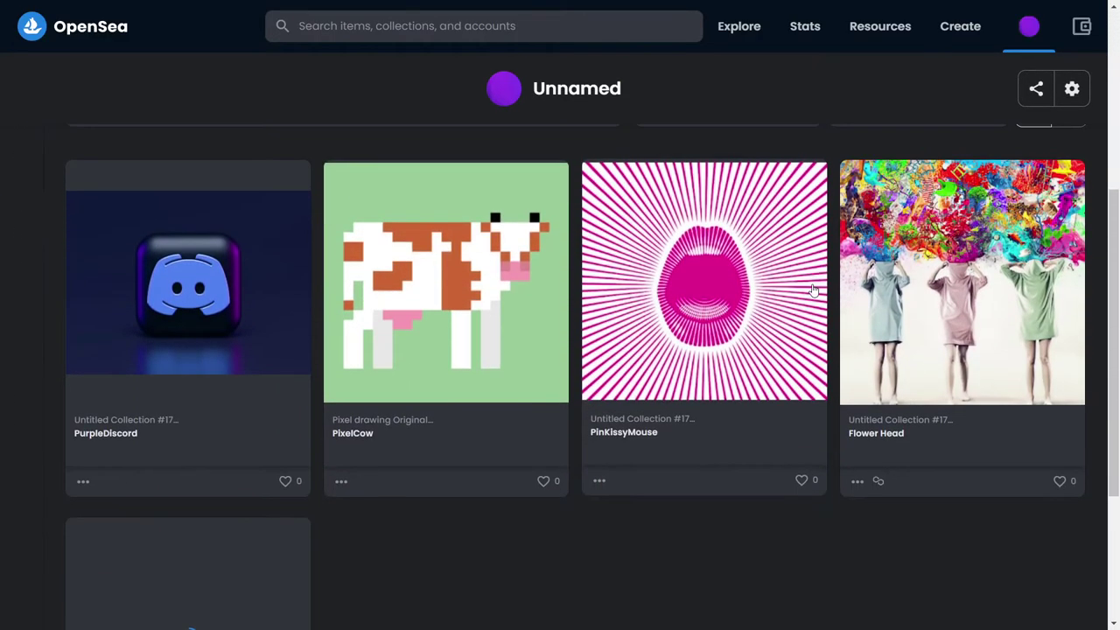
pyautogui.scroll(-3, 439, 461)
pyautogui.scroll(2, 350, 385)
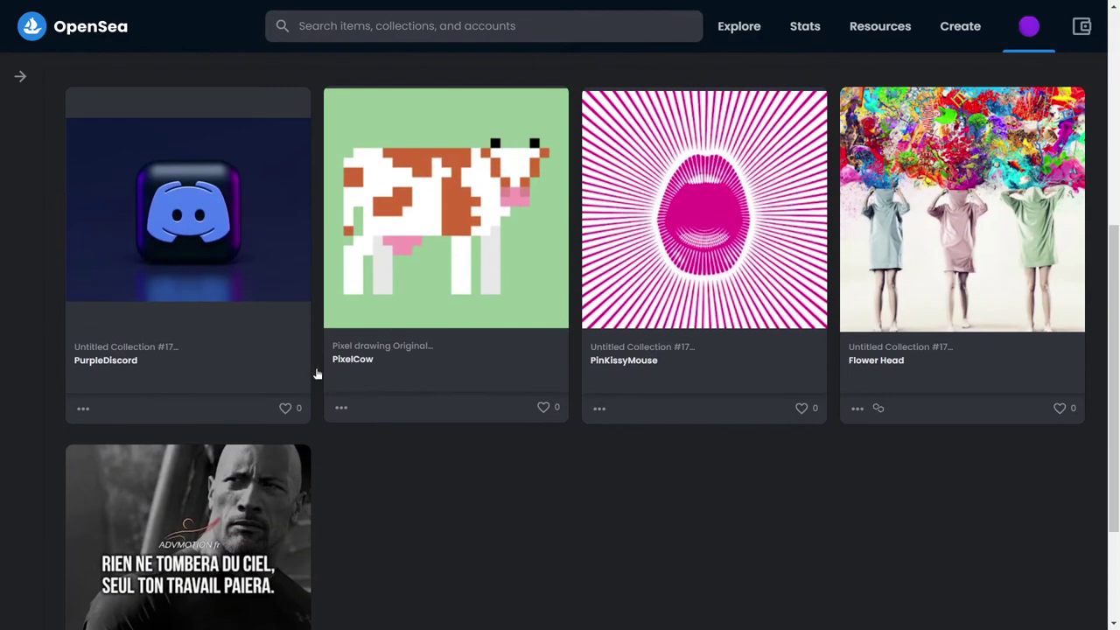
# Step: Reopen the PurpleDiscord item from the collected items and try again to sell it through the wallet connection
pyautogui.click(191, 207)
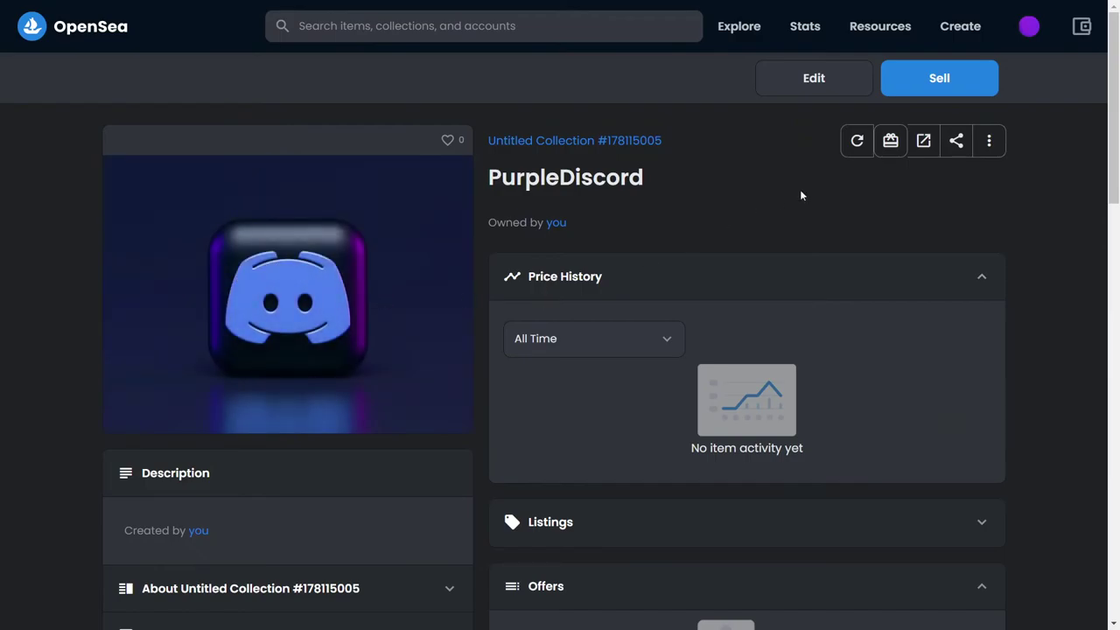
pyautogui.click(928, 75)
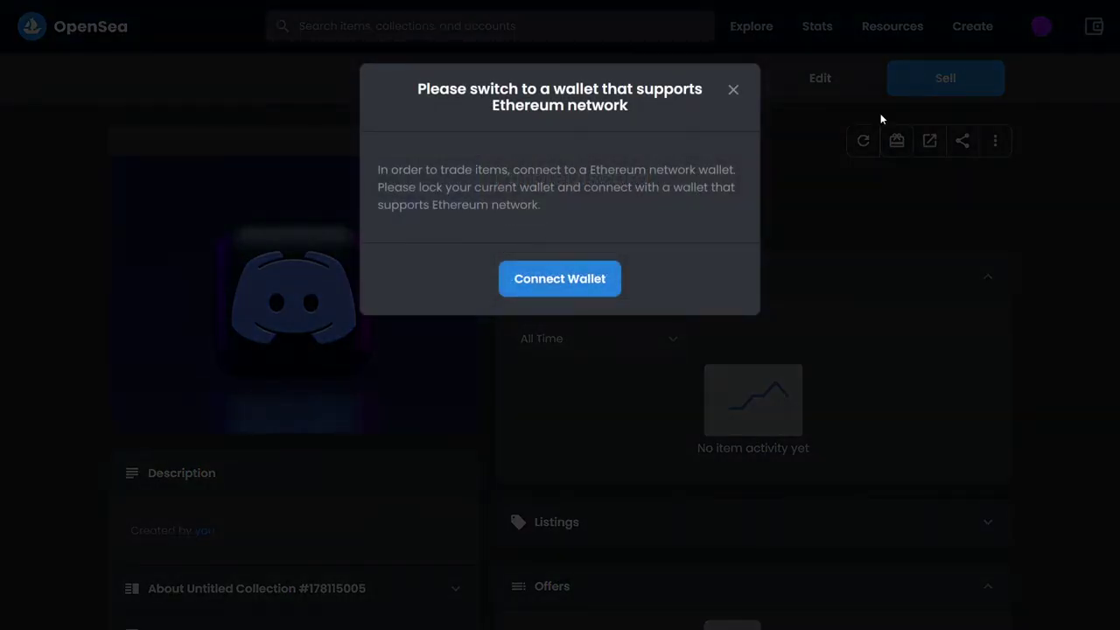
pyautogui.click(533, 280)
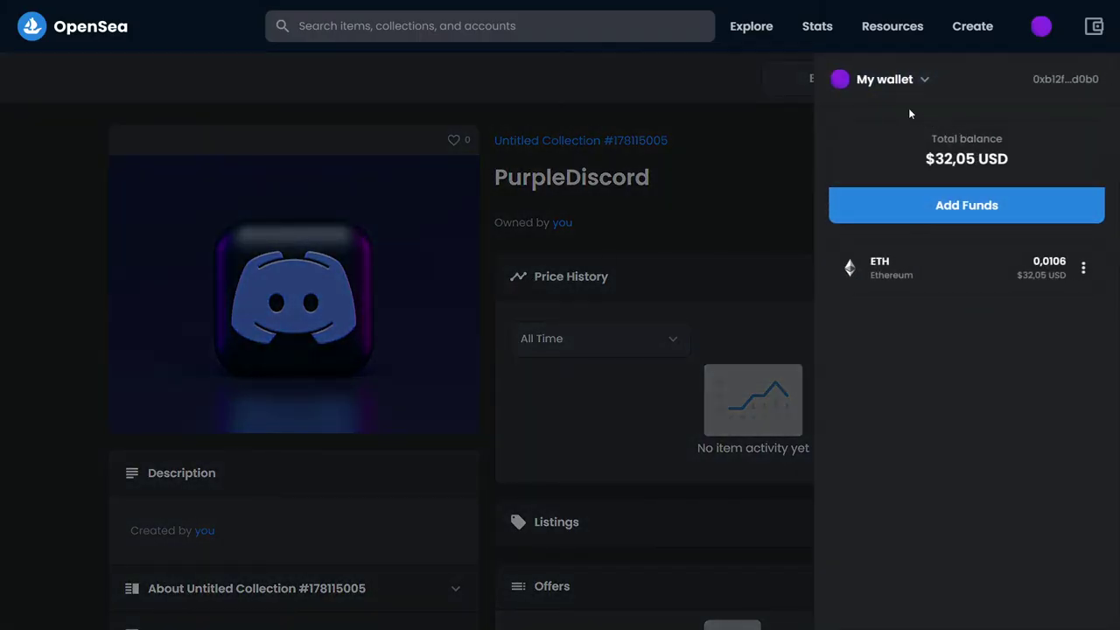
# Step: Refresh the wallet's funds, copy the wallet address and close the wallet
pyautogui.click(922, 80)
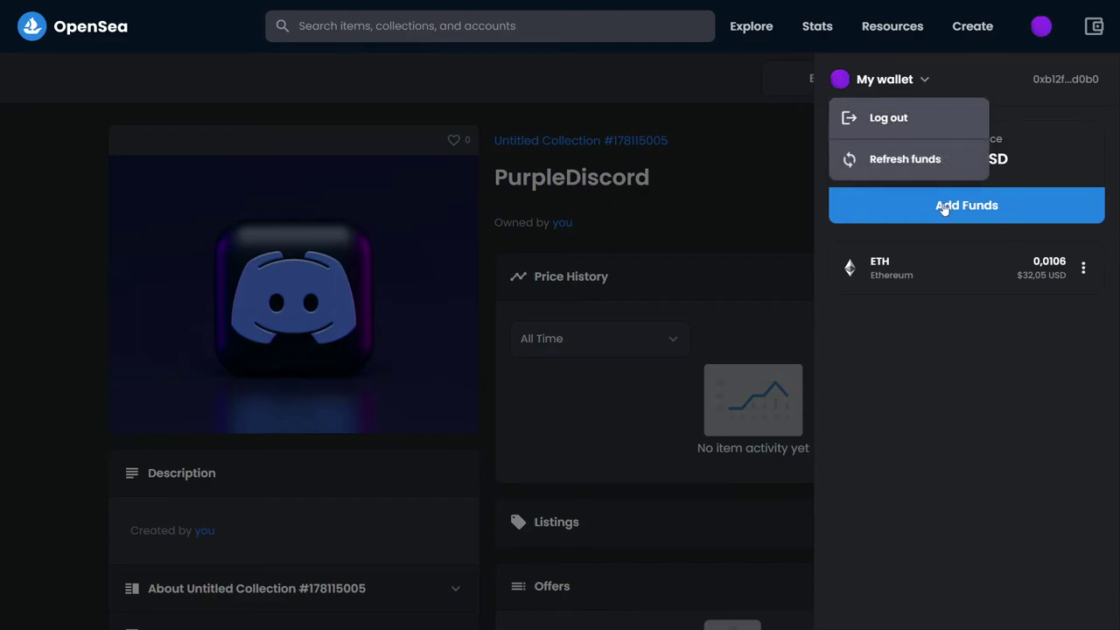
pyautogui.click(908, 158)
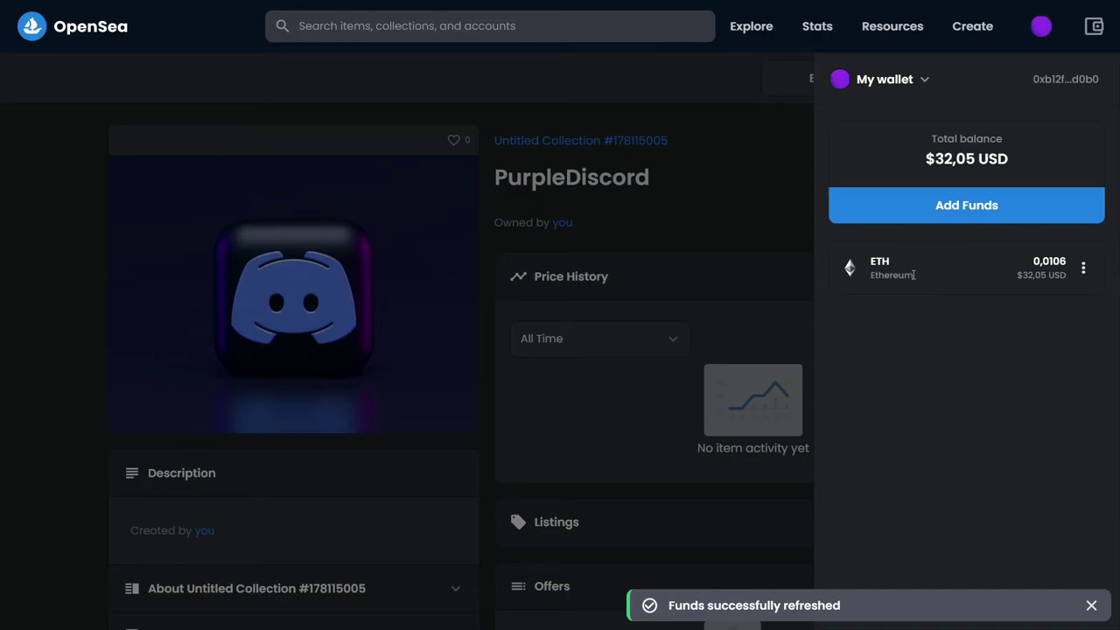
pyautogui.click(1081, 83)
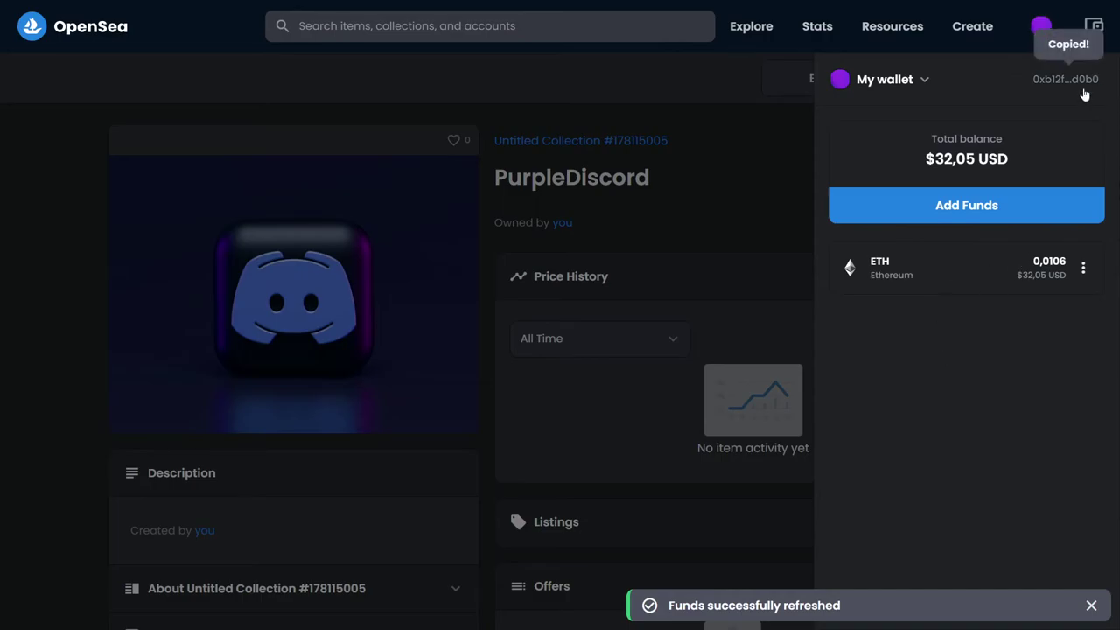
pyautogui.click(1094, 26)
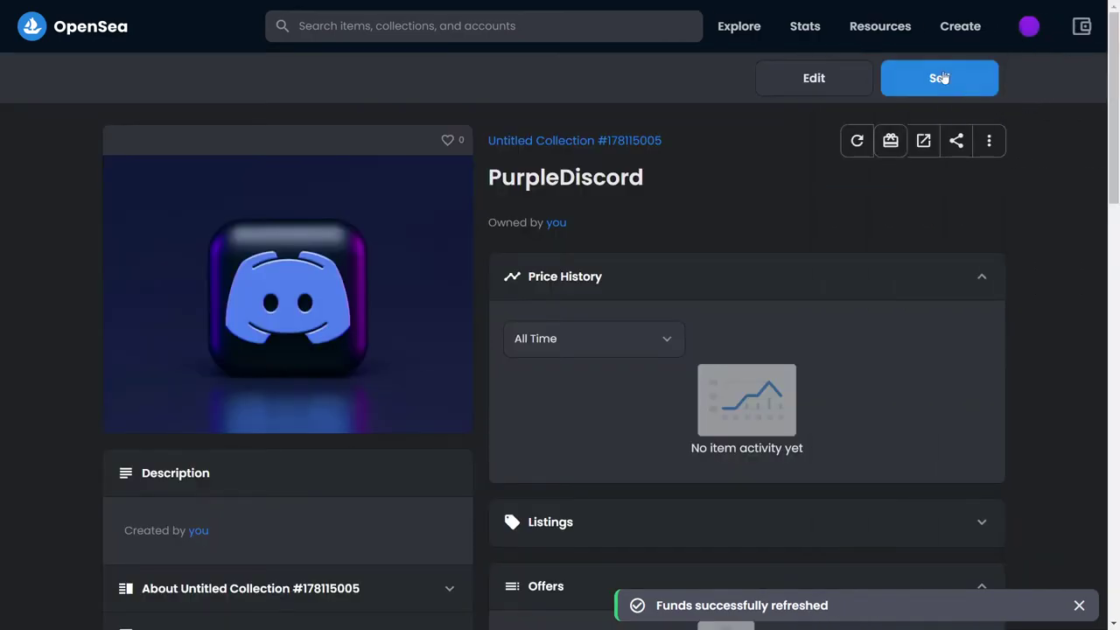
# Step: Retry selling PurpleDiscord with the wallet connection and refresh the wallet's funds once more
pyautogui.click(936, 75)
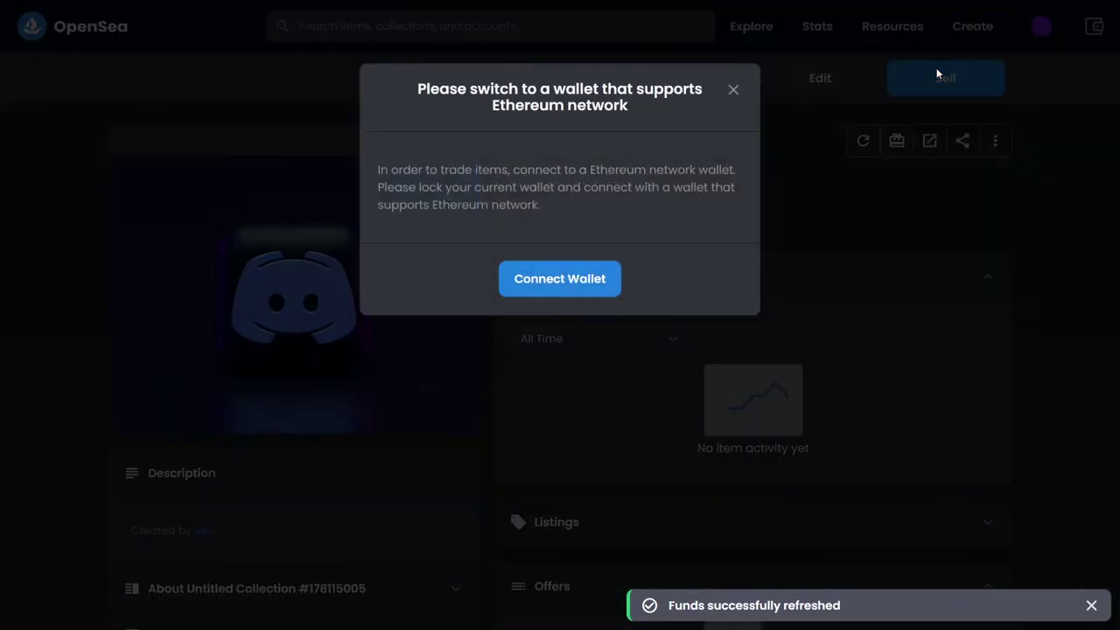
pyautogui.click(582, 275)
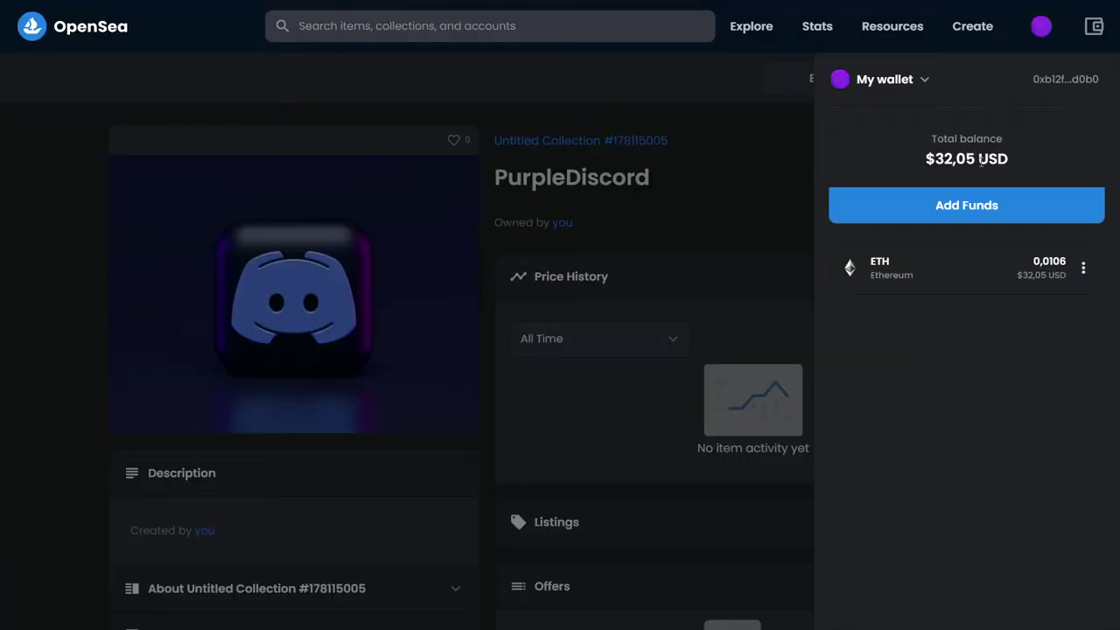
pyautogui.click(898, 81)
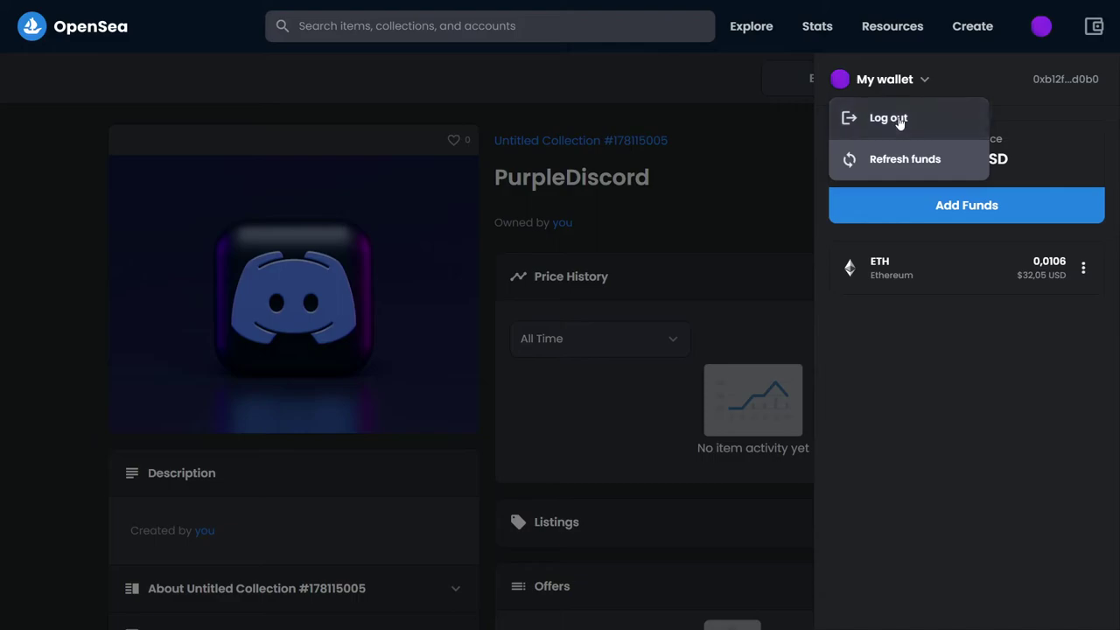
pyautogui.click(901, 172)
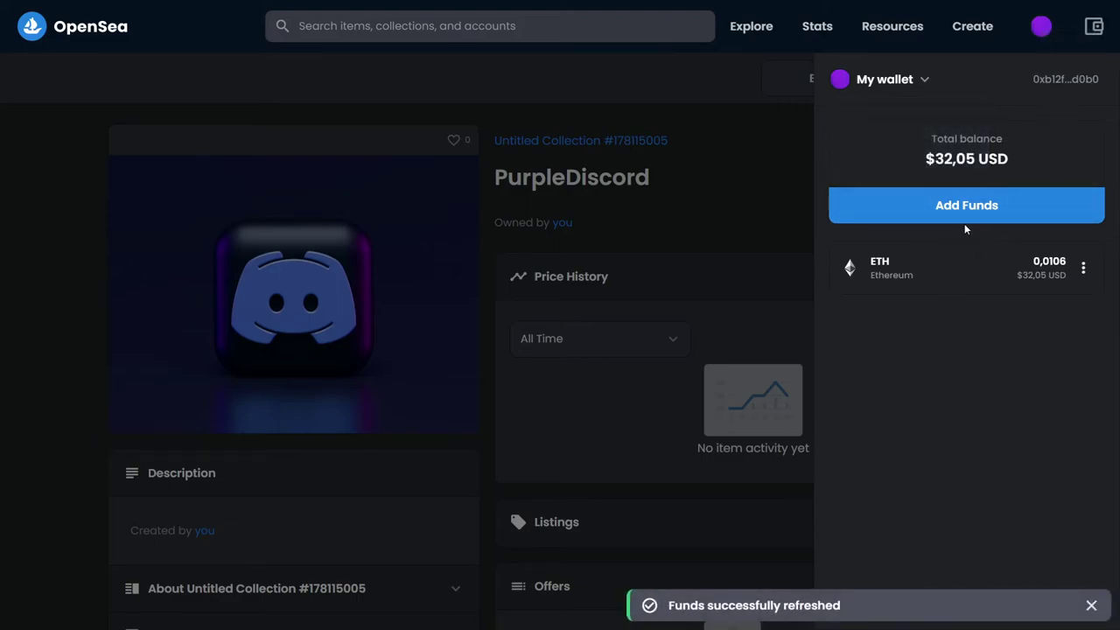
# Step: Close the wallet, start selling PurpleDiscord at a fixed price and set the price to 0.001 ETH
pyautogui.click(711, 214)
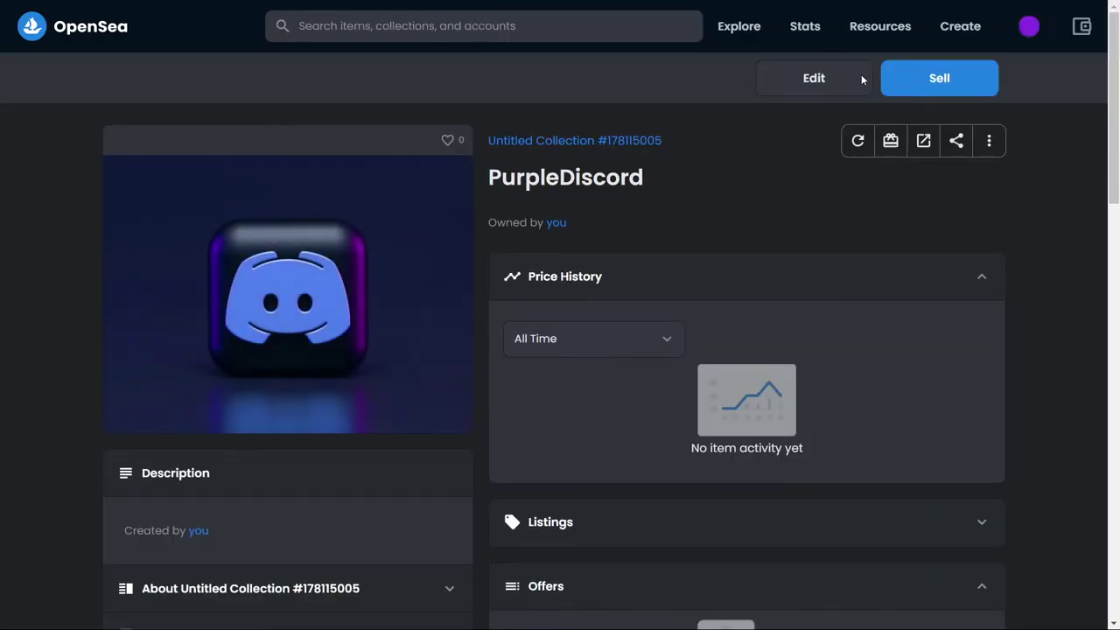
pyautogui.click(924, 80)
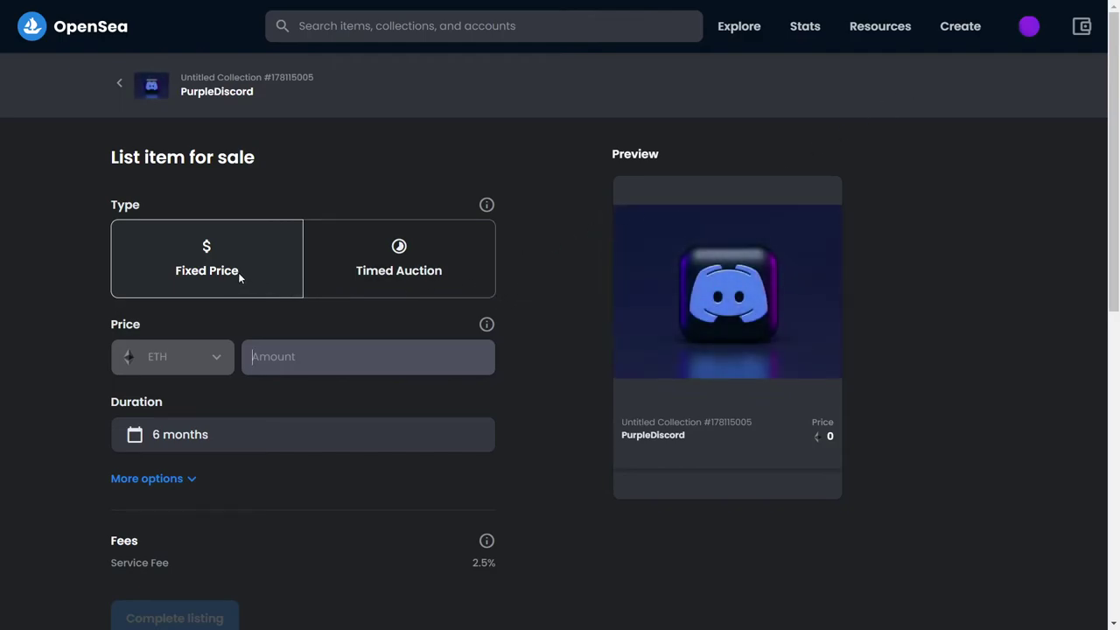
pyautogui.click(201, 352)
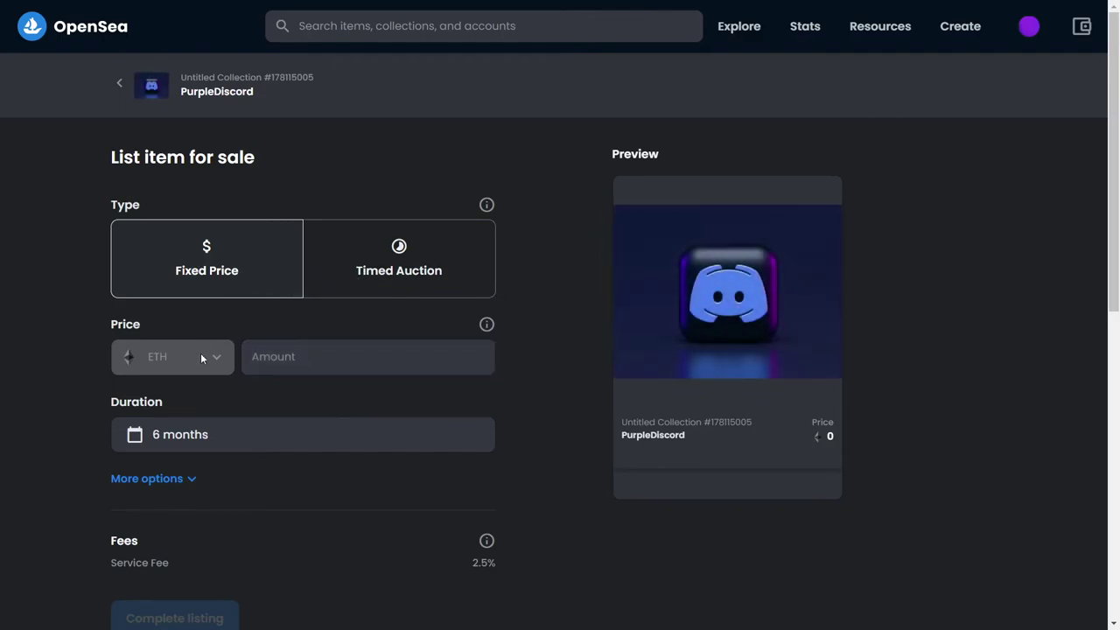
pyautogui.click(311, 358)
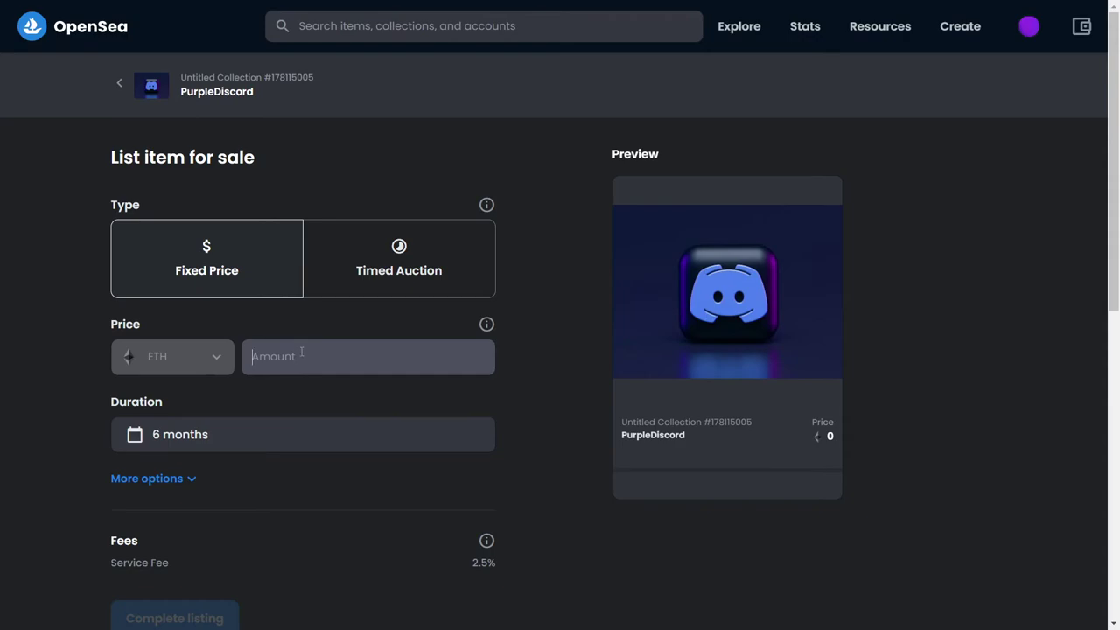
pyautogui.write('0.00')
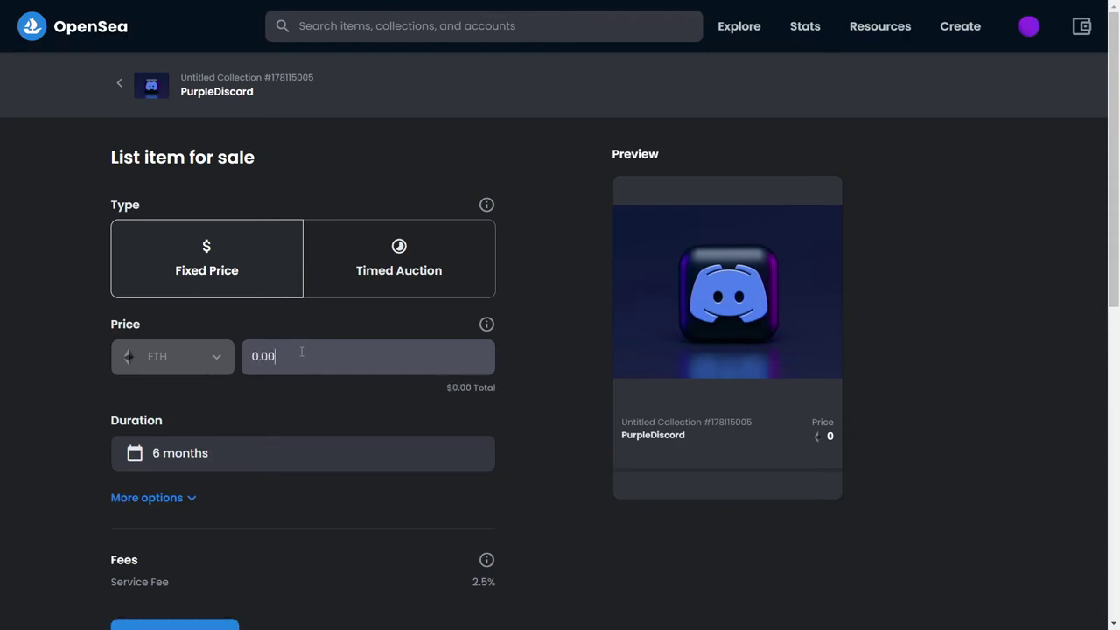
pyautogui.write('1')
pyautogui.click(531, 409)
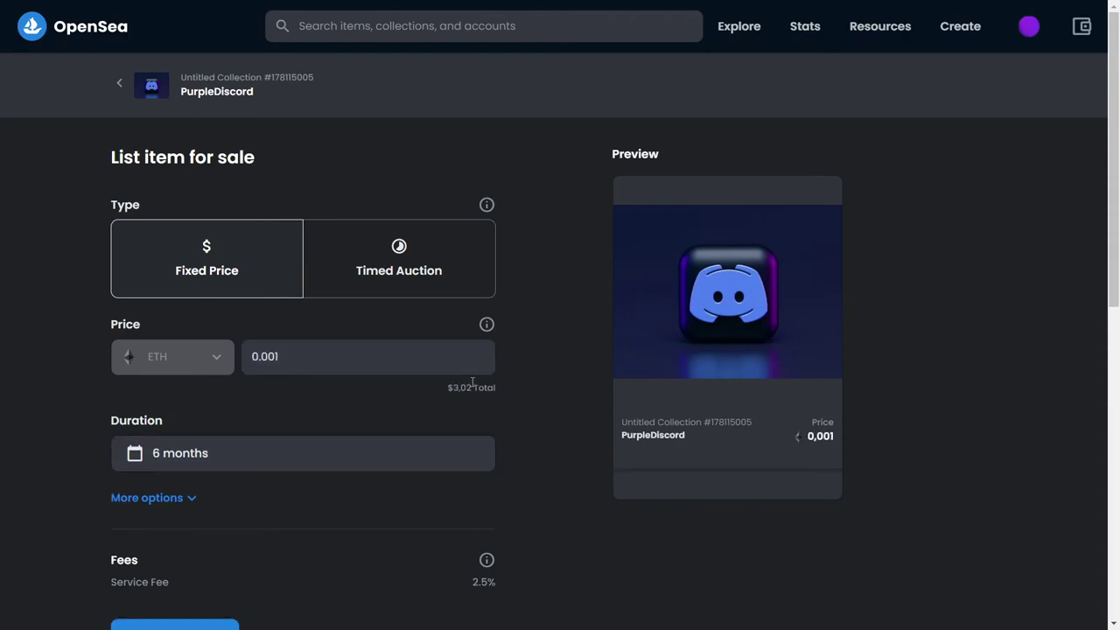
# Step: Try other amounts for the listing price and set it back to 0.001 ETH
pyautogui.moveTo(280, 357); pyautogui.dragTo(262, 357)
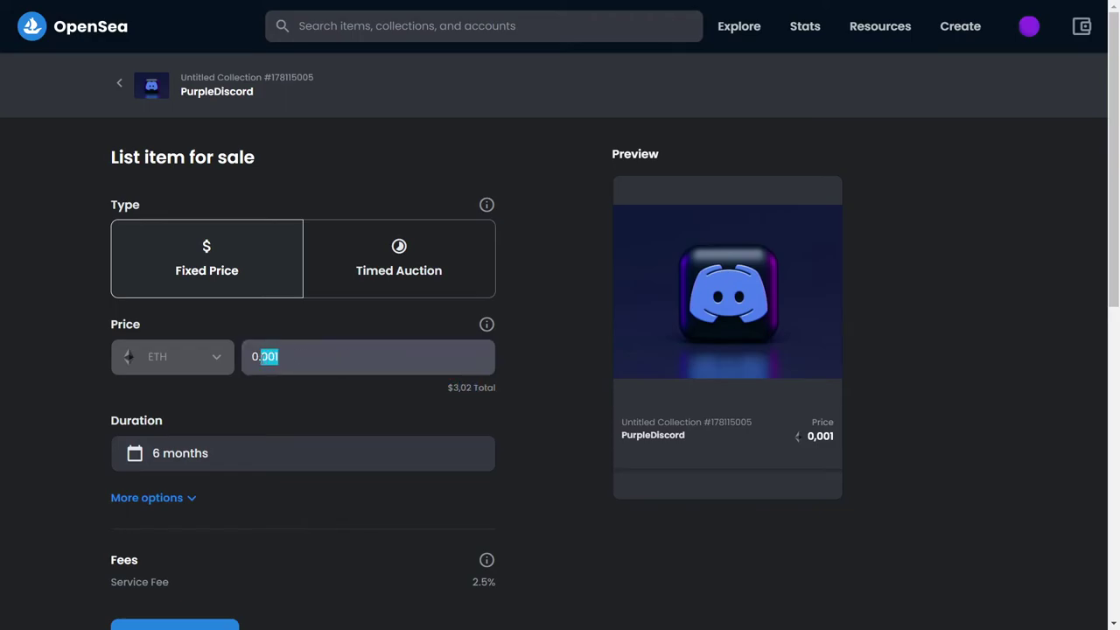
pyautogui.write('1')
pyautogui.press('BackSpace')
pyautogui.press('BackSpace')
pyautogui.write('.01')
pyautogui.press('BackSpace')
pyautogui.write('01')
# Step: Check the duration setting, keep it at 6 months and try to complete the listing
pyautogui.scroll(-1, 253, 411)
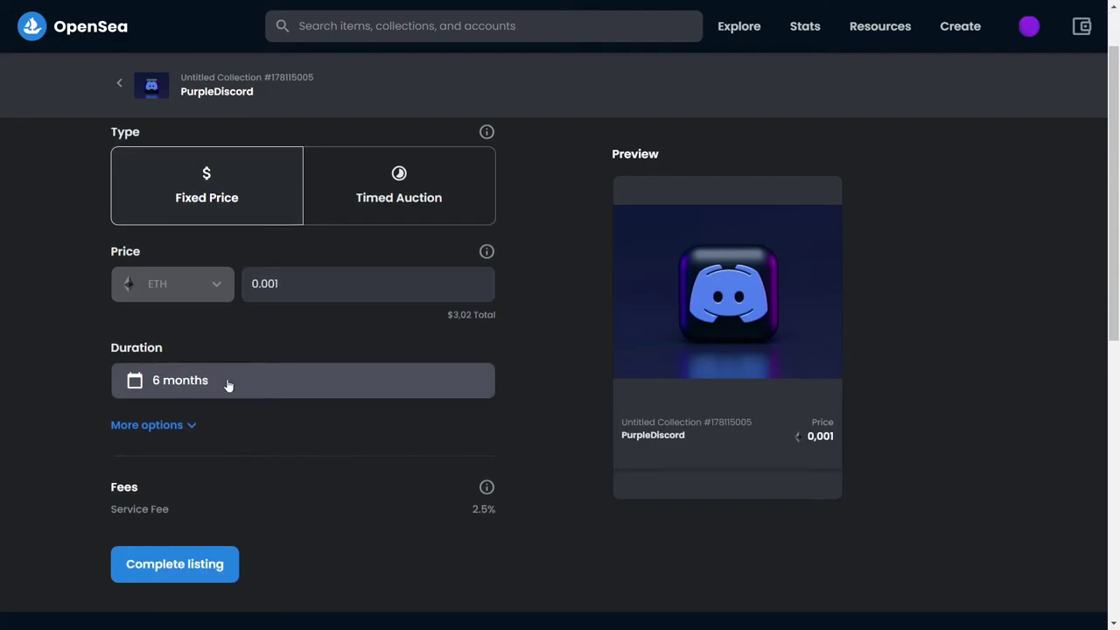
pyautogui.click(227, 386)
pyautogui.click(67, 399)
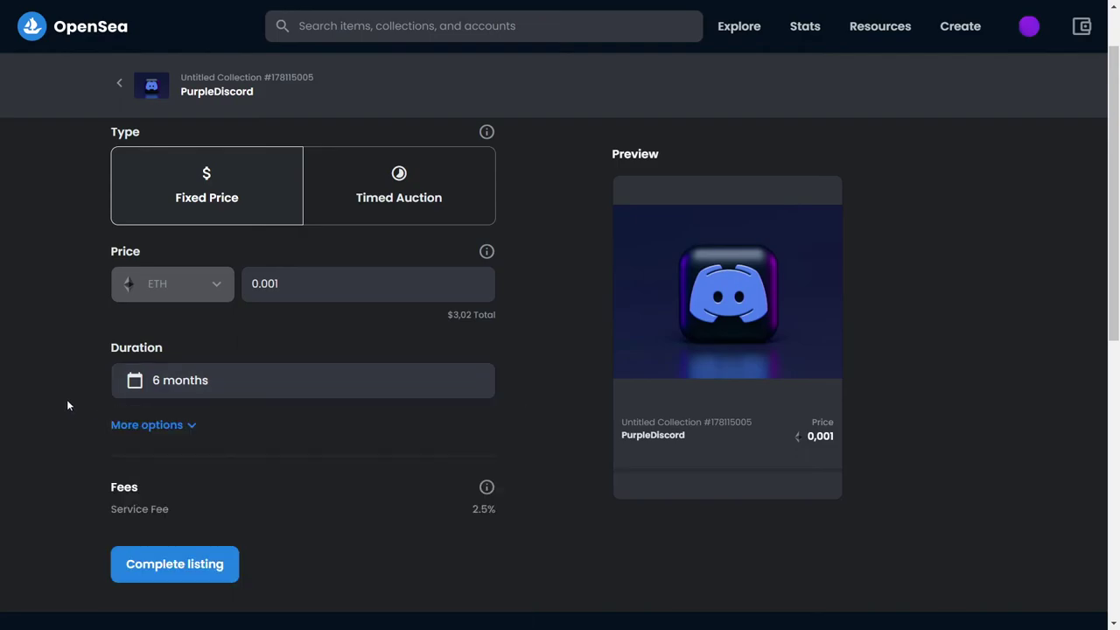
pyautogui.scroll(-2, 171, 384)
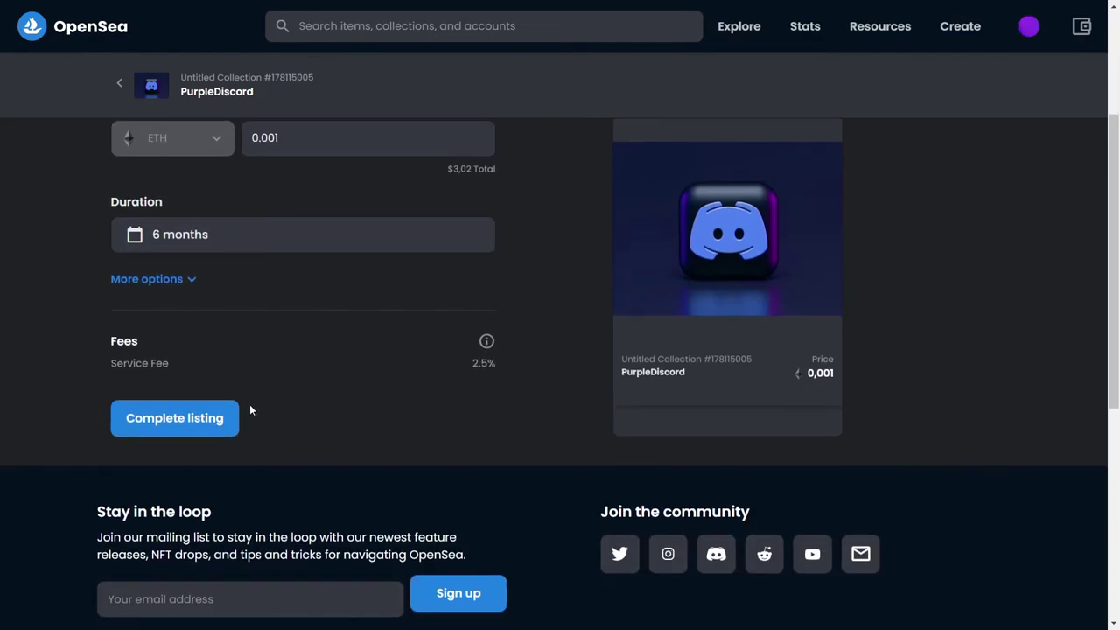
pyautogui.click(191, 426)
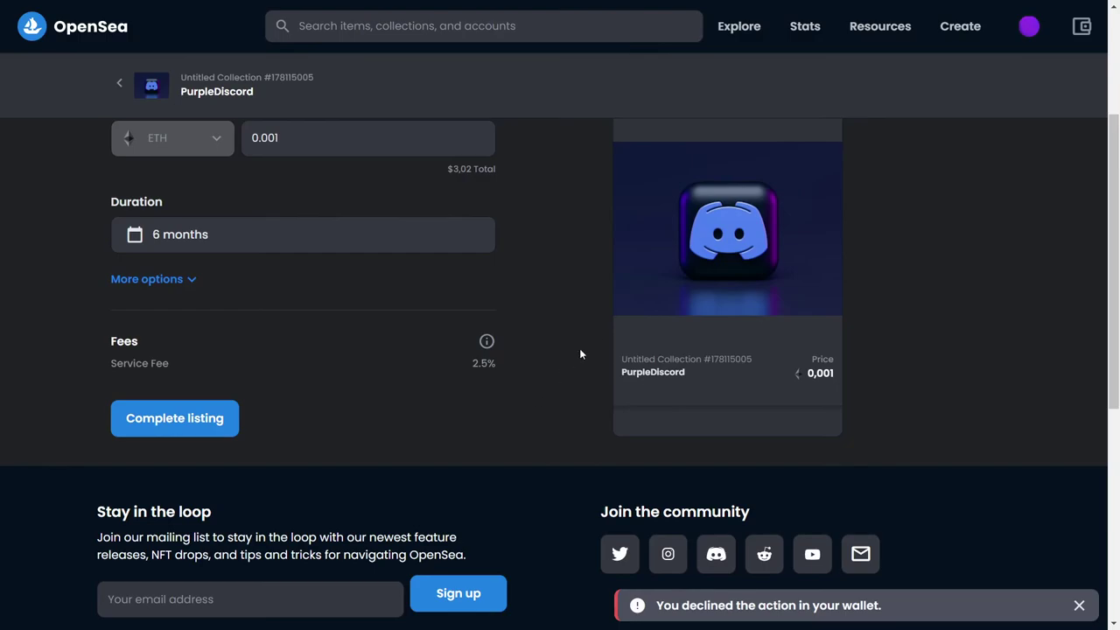
# Step: Look over the listing form once more and go back to the PurpleDiscord item page
pyautogui.scroll(-3, 580, 353)
pyautogui.scroll(3, 456, 360)
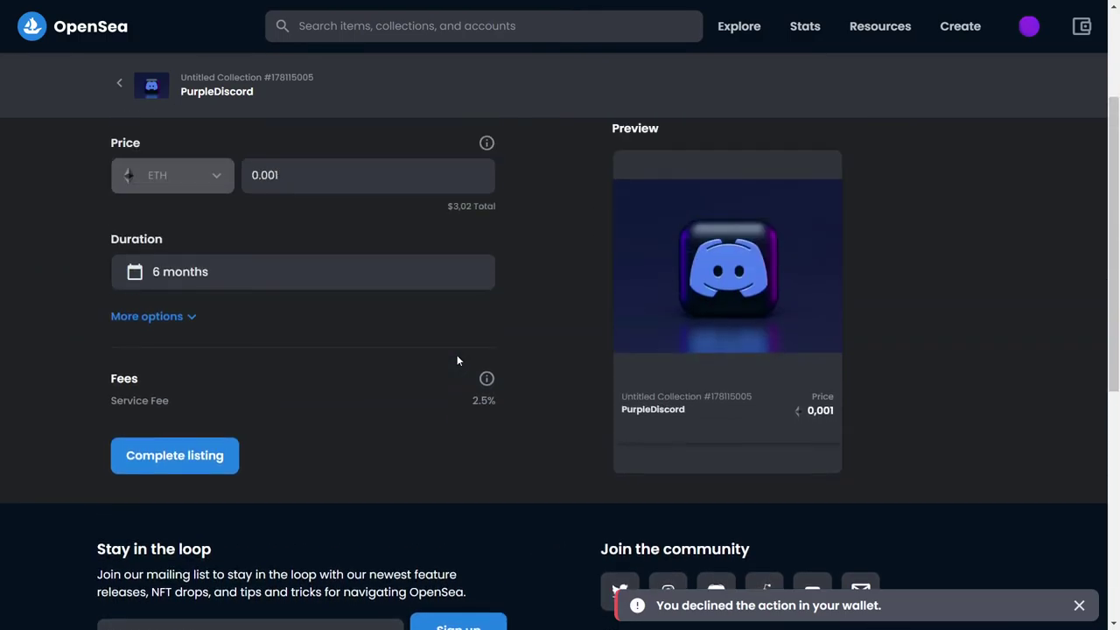
pyautogui.scroll(1, 457, 359)
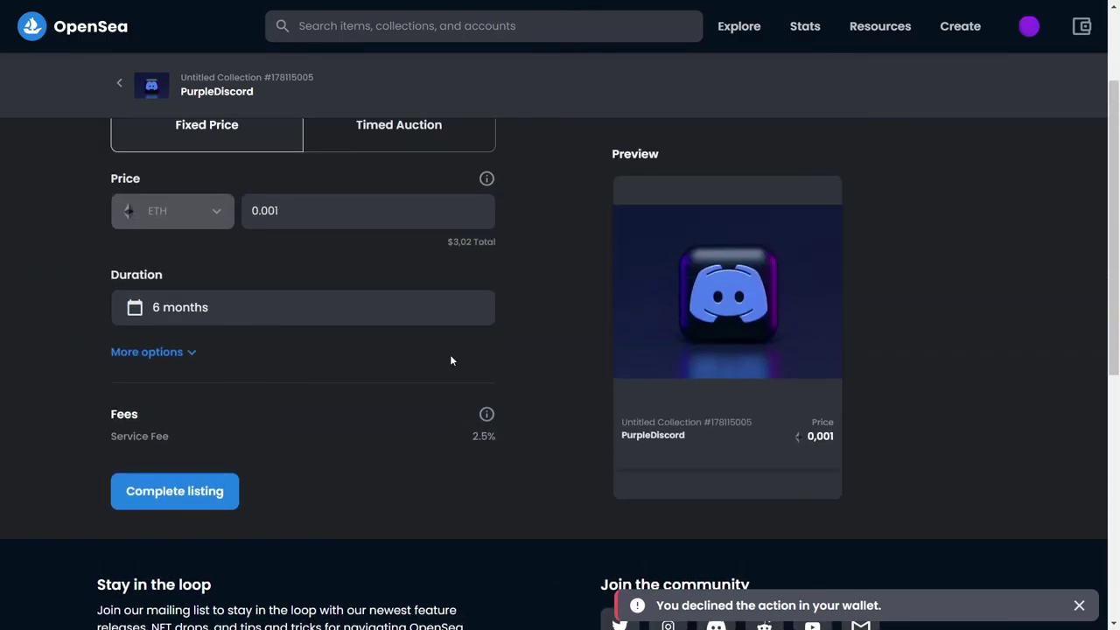
pyautogui.scroll(2, 451, 360)
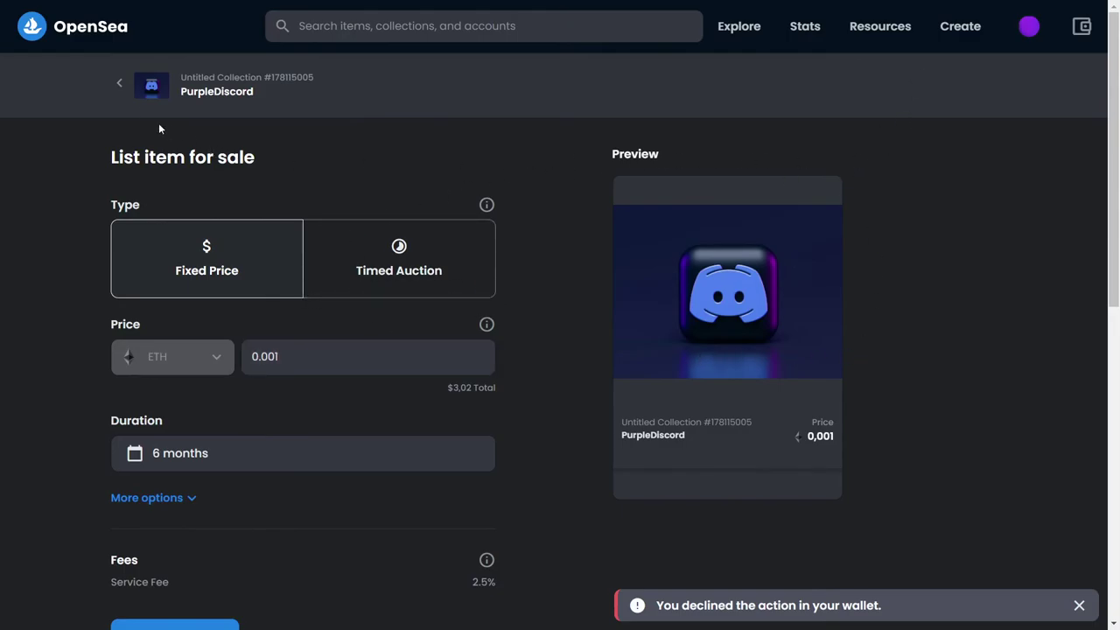
pyautogui.click(128, 87)
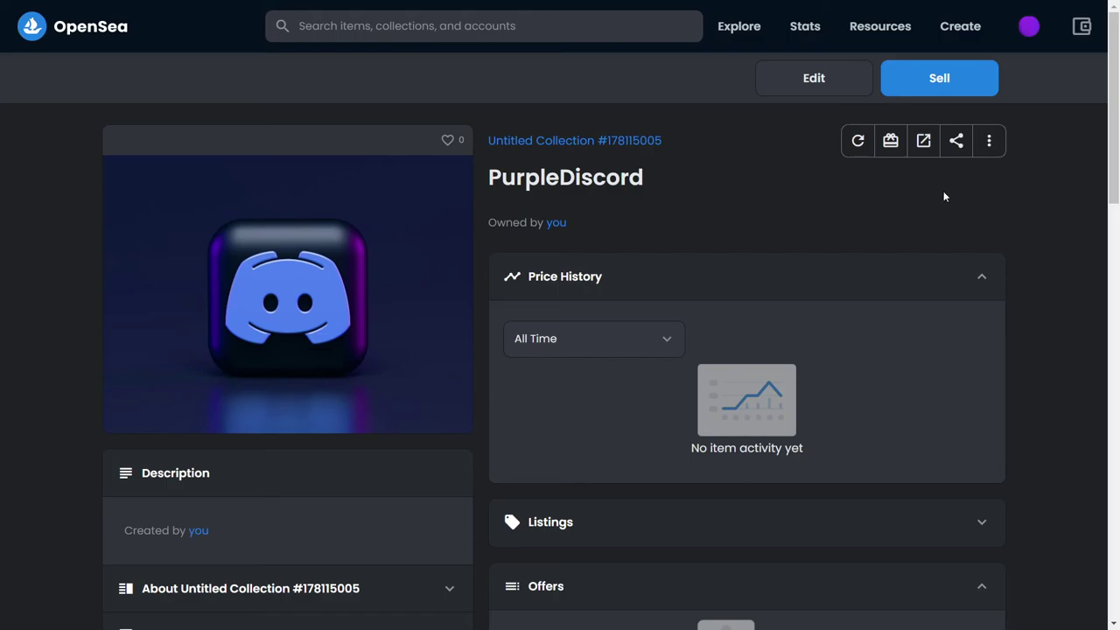
# Step: Examine the item's offers, activity and related collection items, and return to the marketplace home page
pyautogui.scroll(-3, 683, 275)
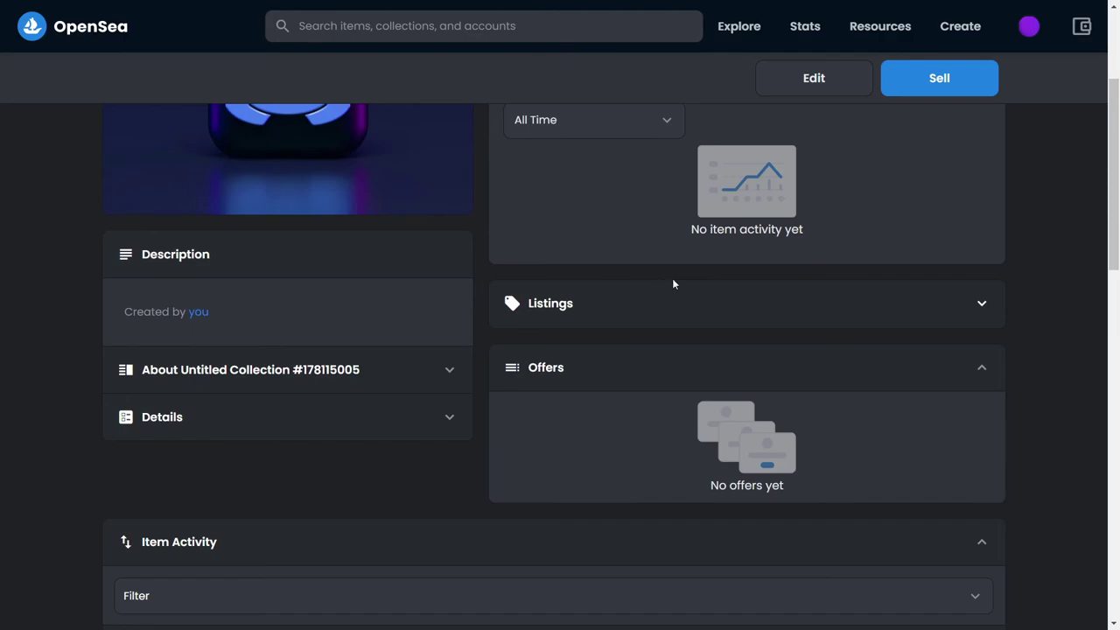
pyautogui.scroll(-5, 673, 283)
pyautogui.scroll(-2, 340, 355)
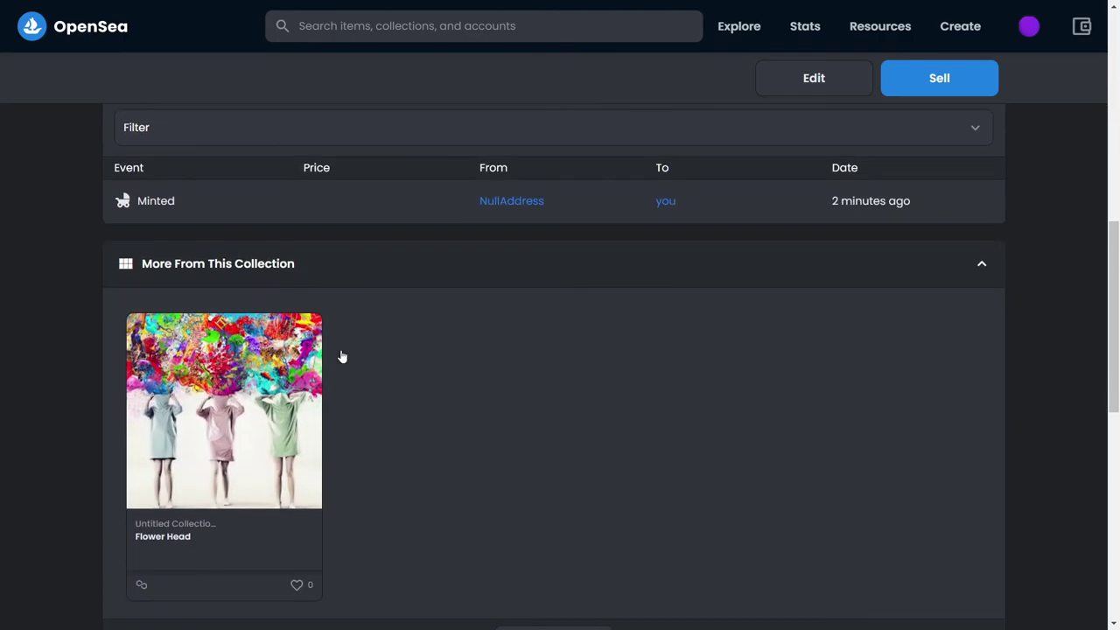
pyautogui.scroll(1, 437, 368)
pyautogui.scroll(2, 496, 382)
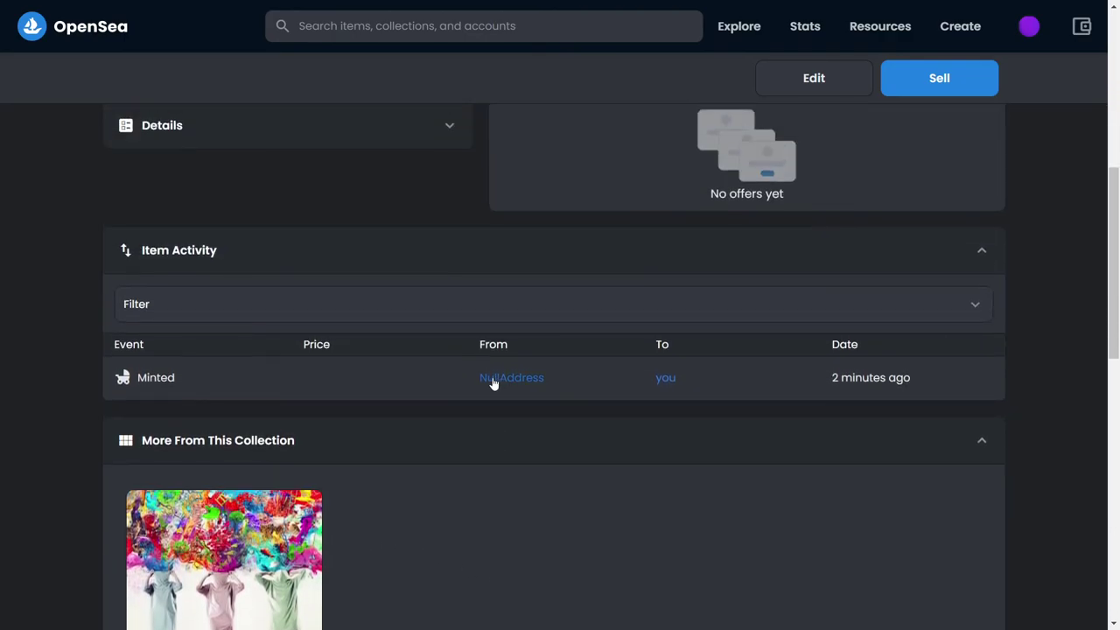
pyautogui.scroll(5, 342, 330)
pyautogui.scroll(1, 354, 325)
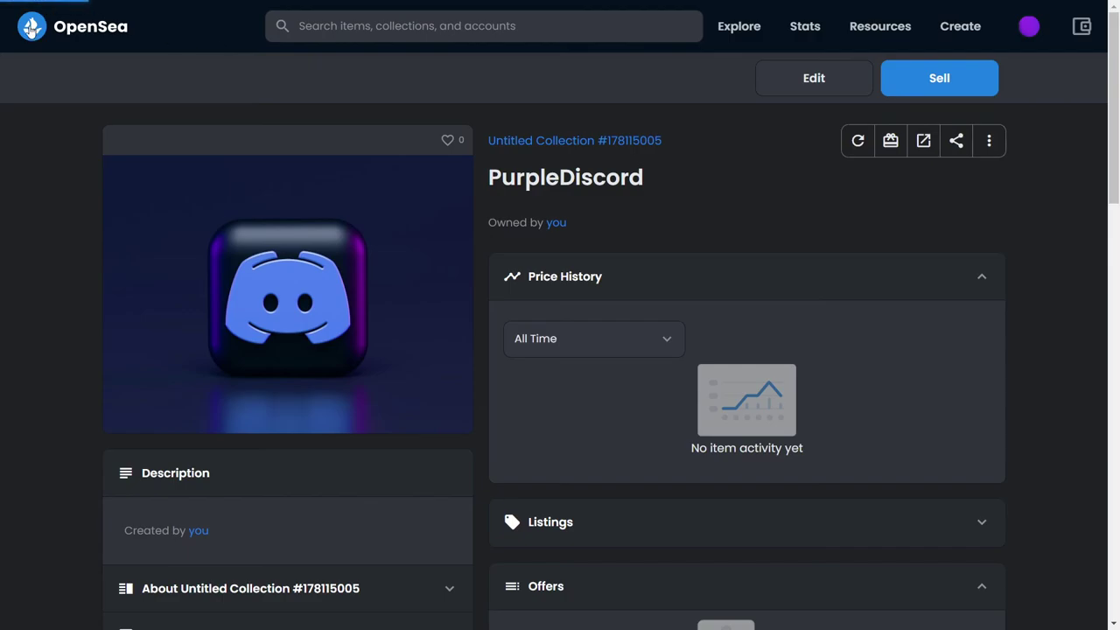
pyautogui.click(30, 29)
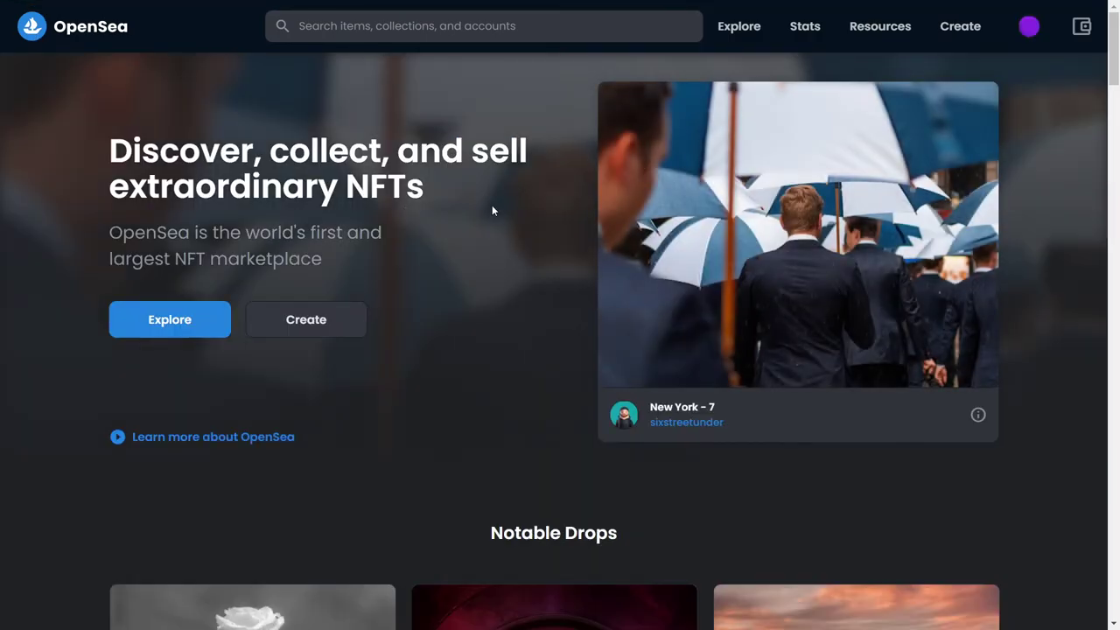